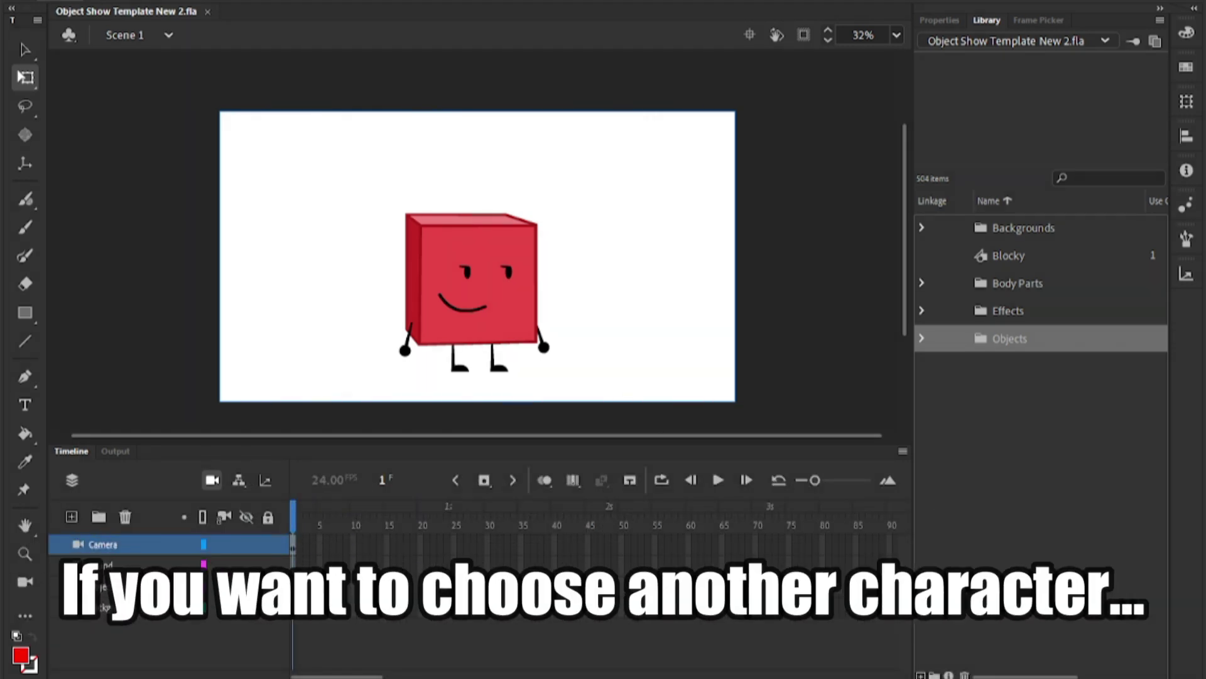
{"action": "double_click", "coordinate": [405, 214]}
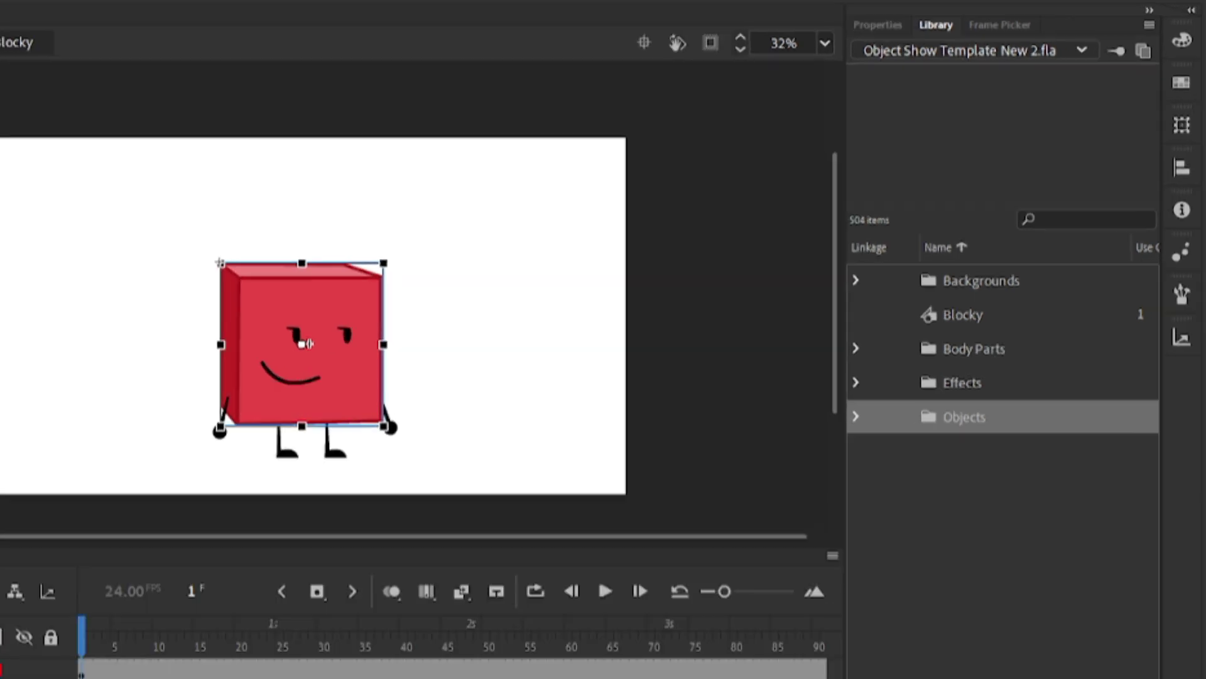
{"action": "key", "text": "ctrl+F3"}
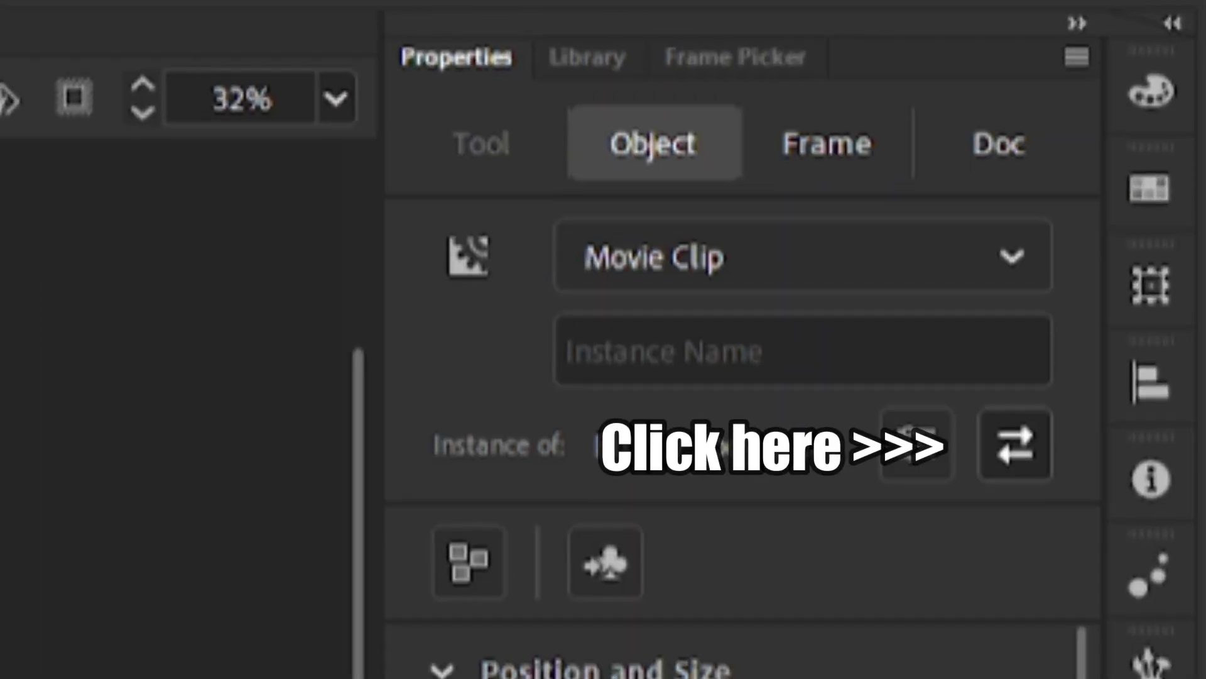
{"action": "left_click", "coordinate": [1016, 444]}
{"action": "scroll", "coordinate": [603, 409], "scroll_direction": "down", "scroll_amount": 1}
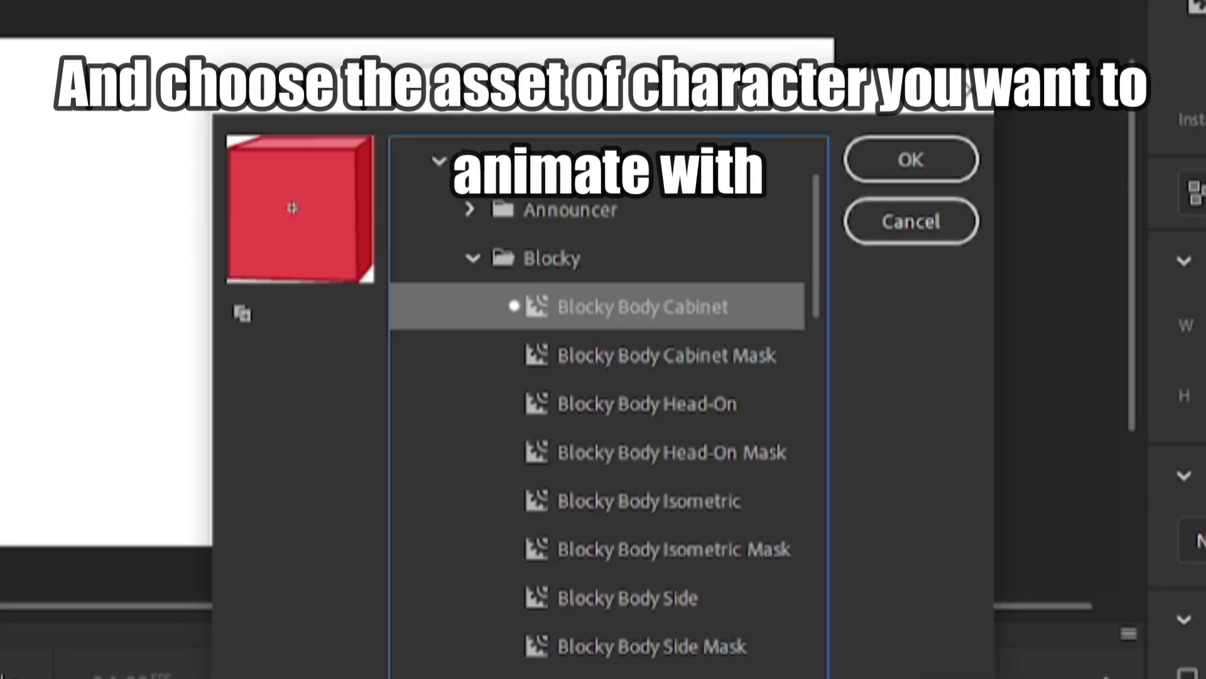
{"action": "scroll", "coordinate": [603, 408], "scroll_direction": "down", "scroll_amount": 15}
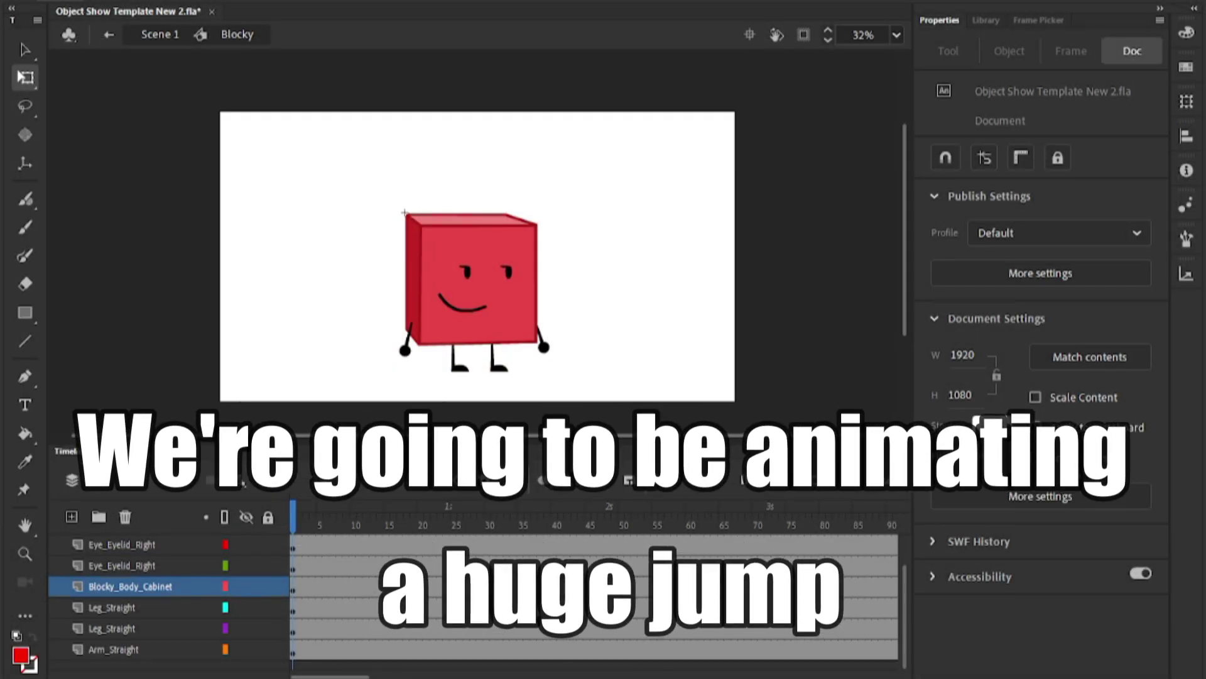
Repose Blocky at frame 10 with lowered arms and closed eyes, comparing against the previous frame
{"action": "key", "text": "ctrl+="}
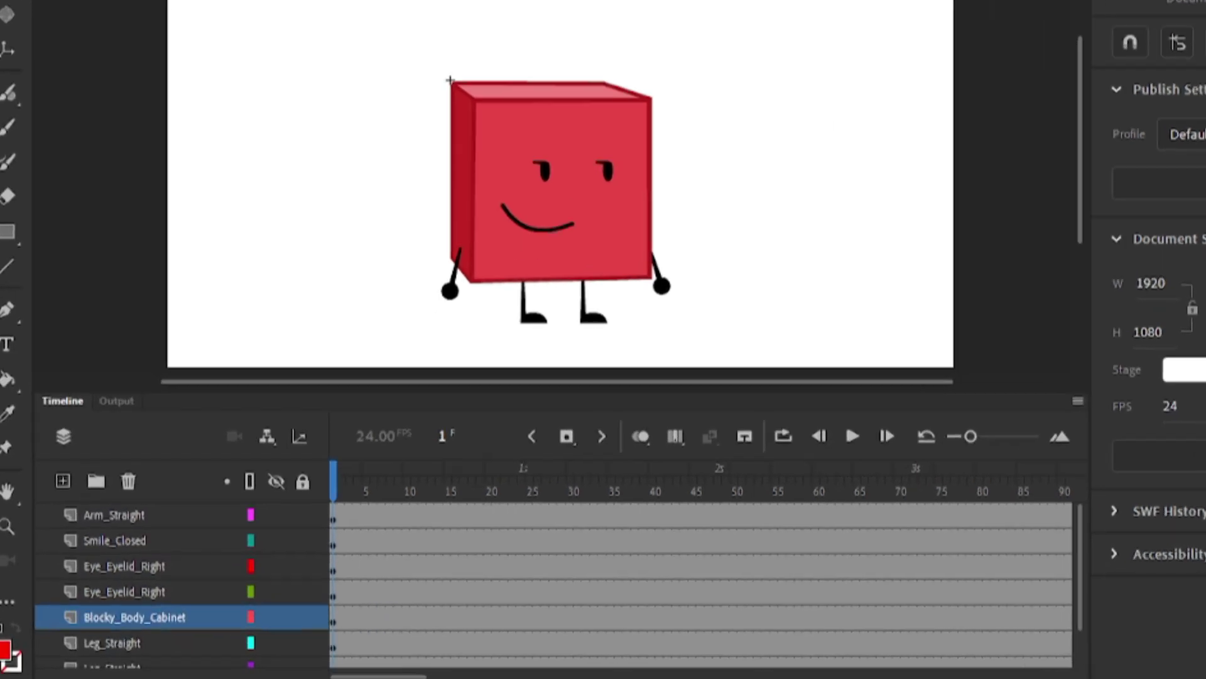
{"action": "left_click", "coordinate": [356, 525]}
{"action": "left_click", "coordinate": [392, 343]}
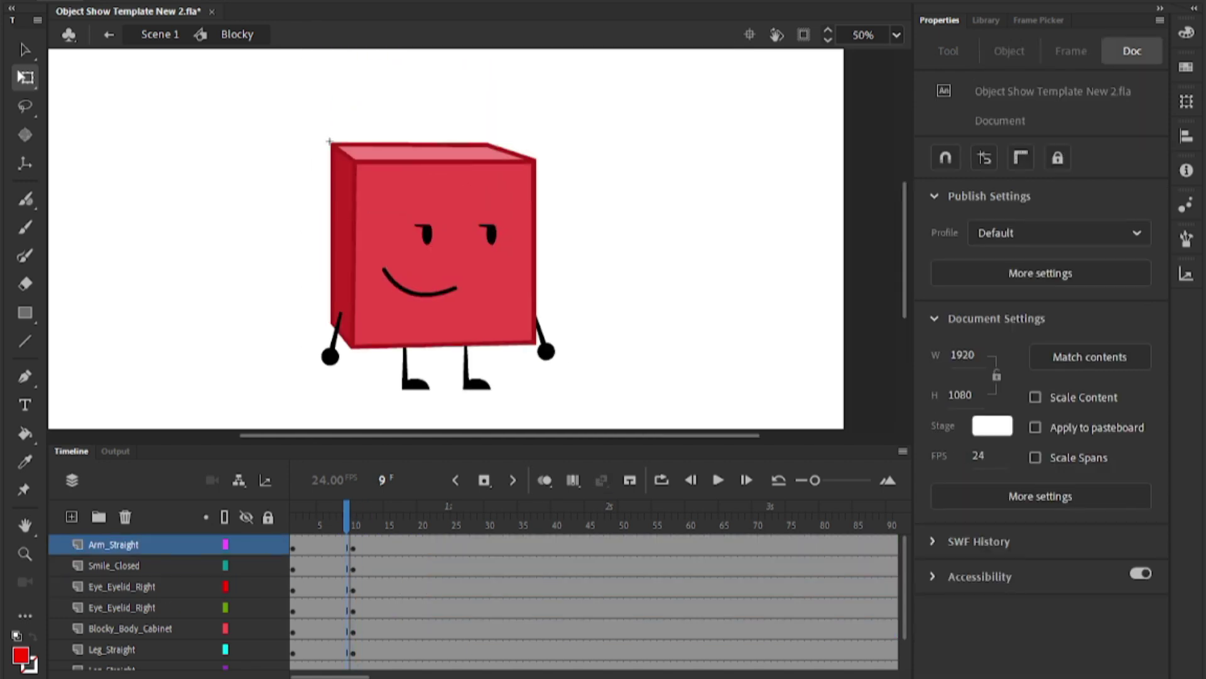
{"action": "key", "text": "comma"}
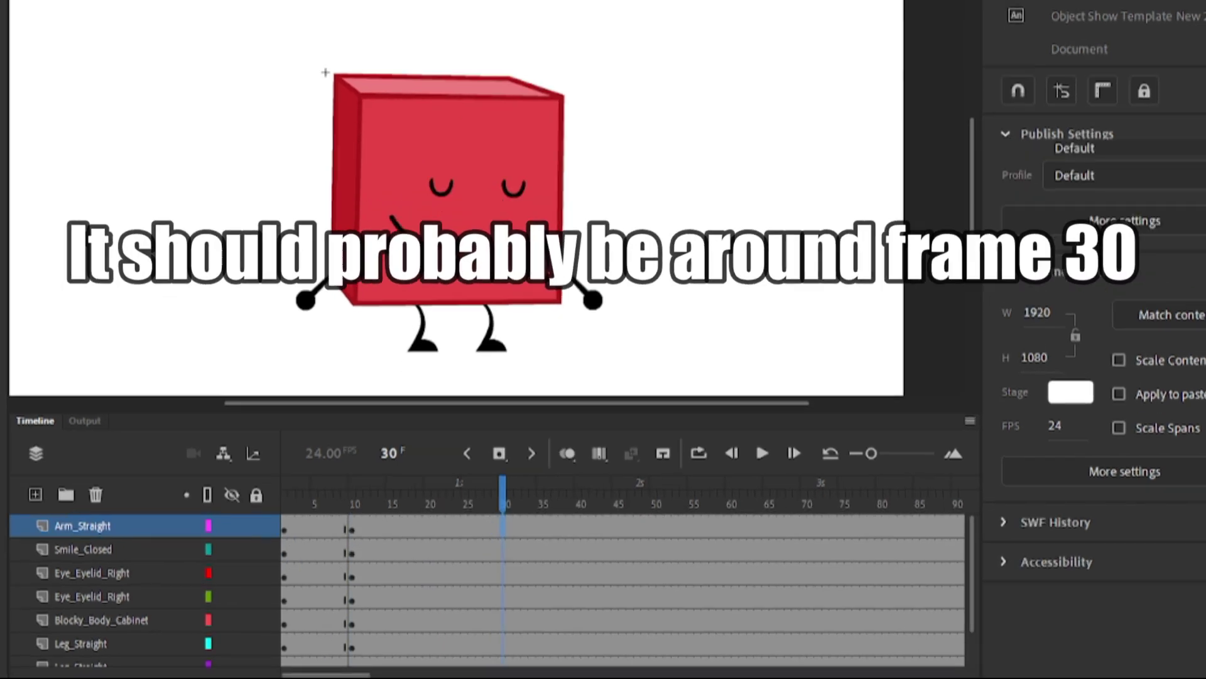
Insert frame-30 keyframes on every layer and swap in squeezed-shut eyes for Blocky's leap
{"action": "left_click", "coordinate": [326, 329]}
{"action": "key", "text": "F6"}
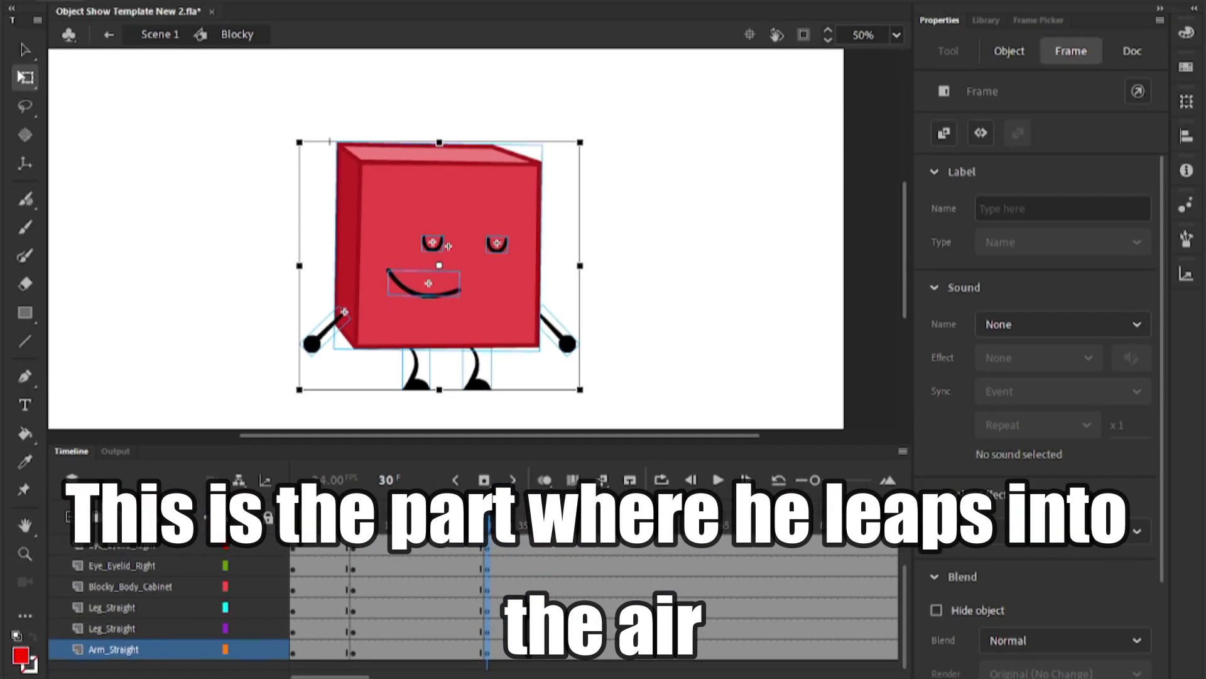
{"action": "left_click", "coordinate": [329, 136]}
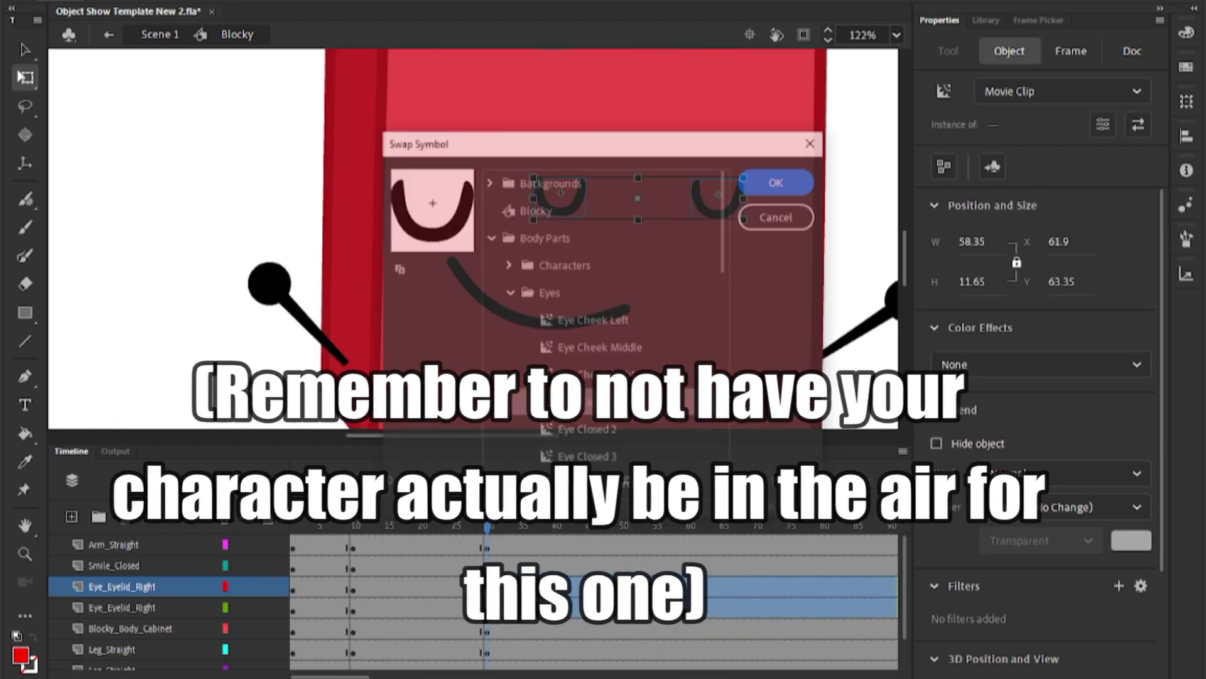
{"action": "key", "text": "Return"}
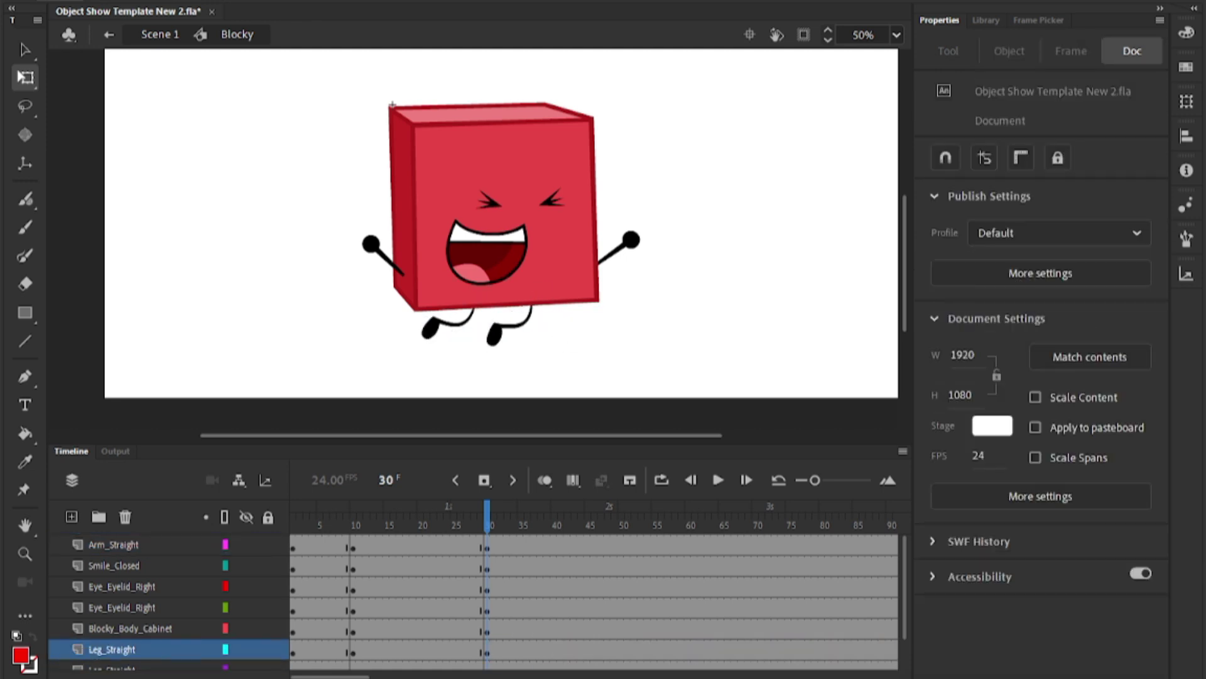
{"action": "scroll", "coordinate": [406, 239], "scroll_direction": "down", "scroll_amount": 2}
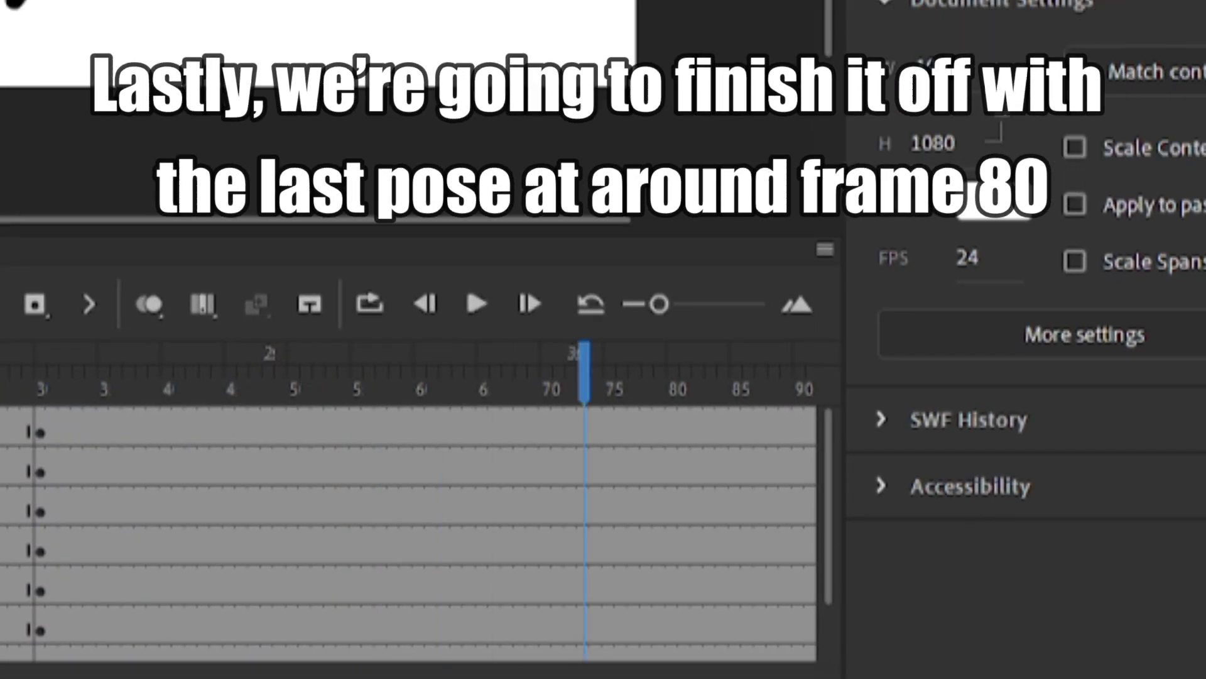
Add frame-80 keyframes on every layer for Blocky's grinning, tucked landing pose
{"action": "left_click", "coordinate": [673, 389]}
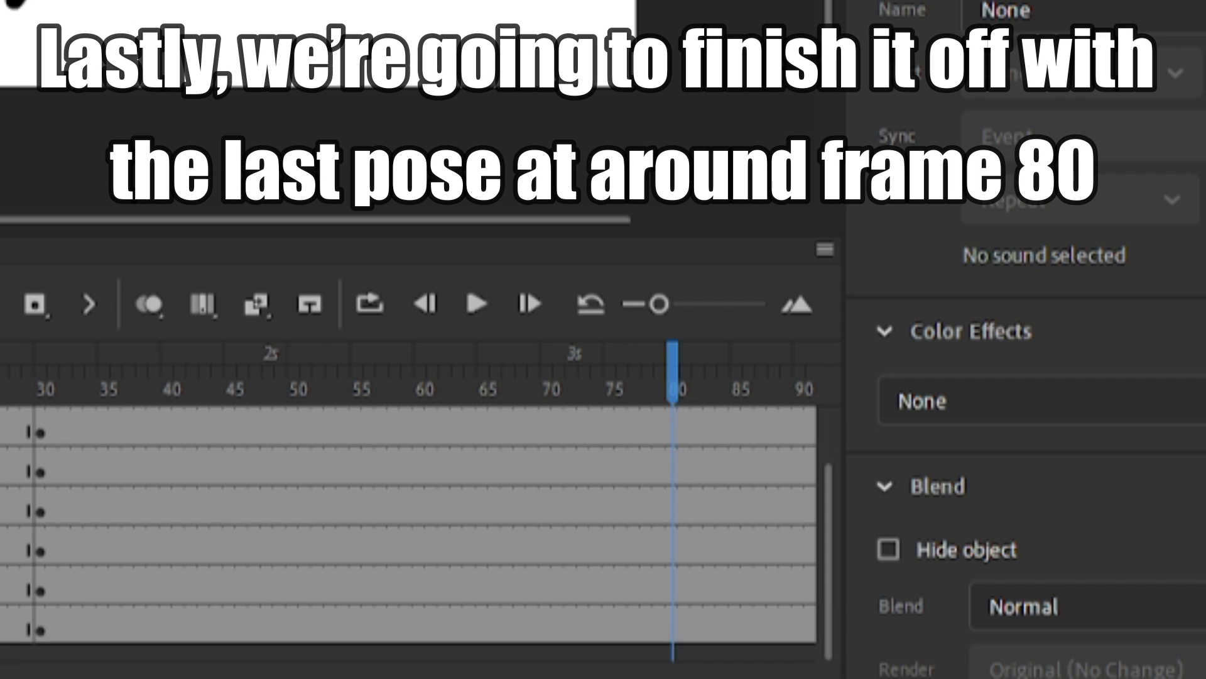
{"action": "key", "text": "F6"}
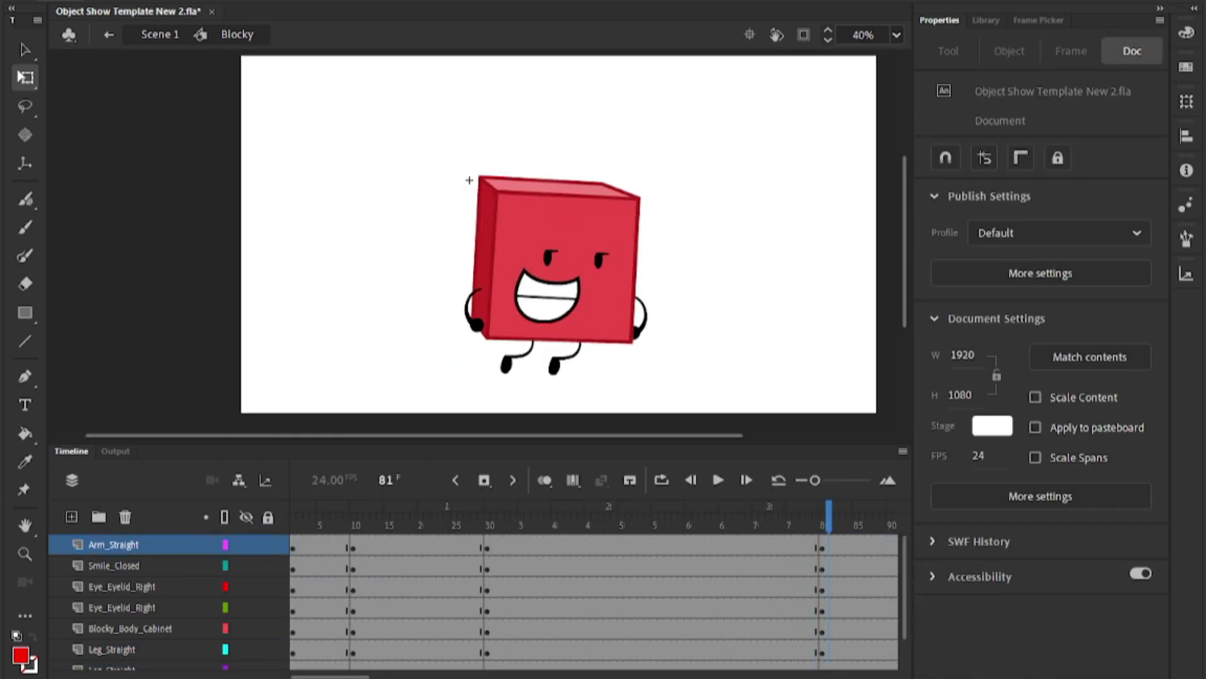
{"action": "scroll", "coordinate": [723, 352], "scroll_direction": "up", "scroll_amount": 1}
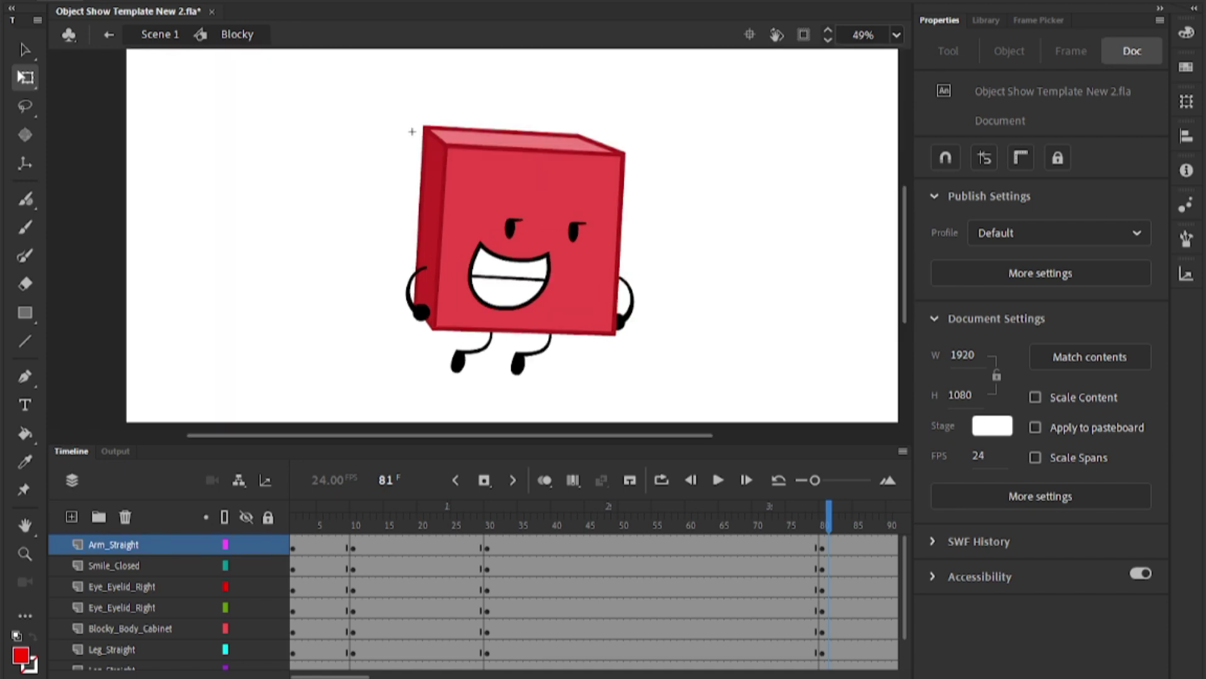
{"action": "scroll", "coordinate": [679, 377], "scroll_direction": "down", "scroll_amount": 1}
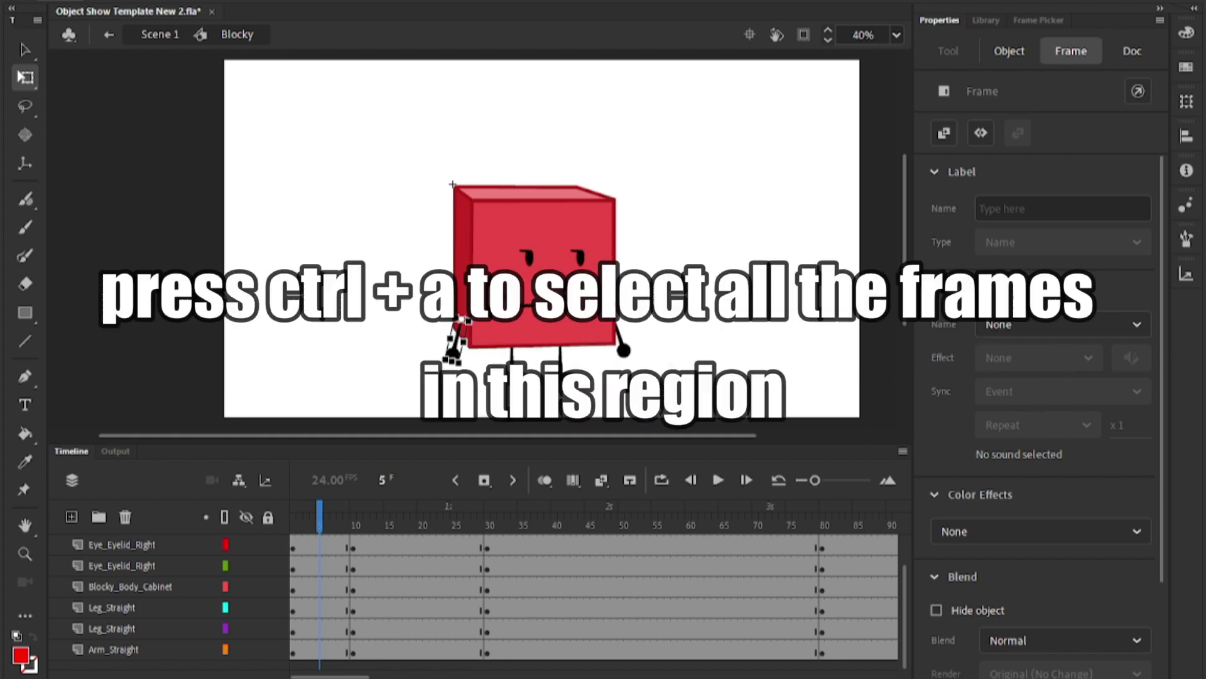
Tween frames 1–10 with a Cubic Ease-In
{"action": "key", "text": "ctrl+a"}
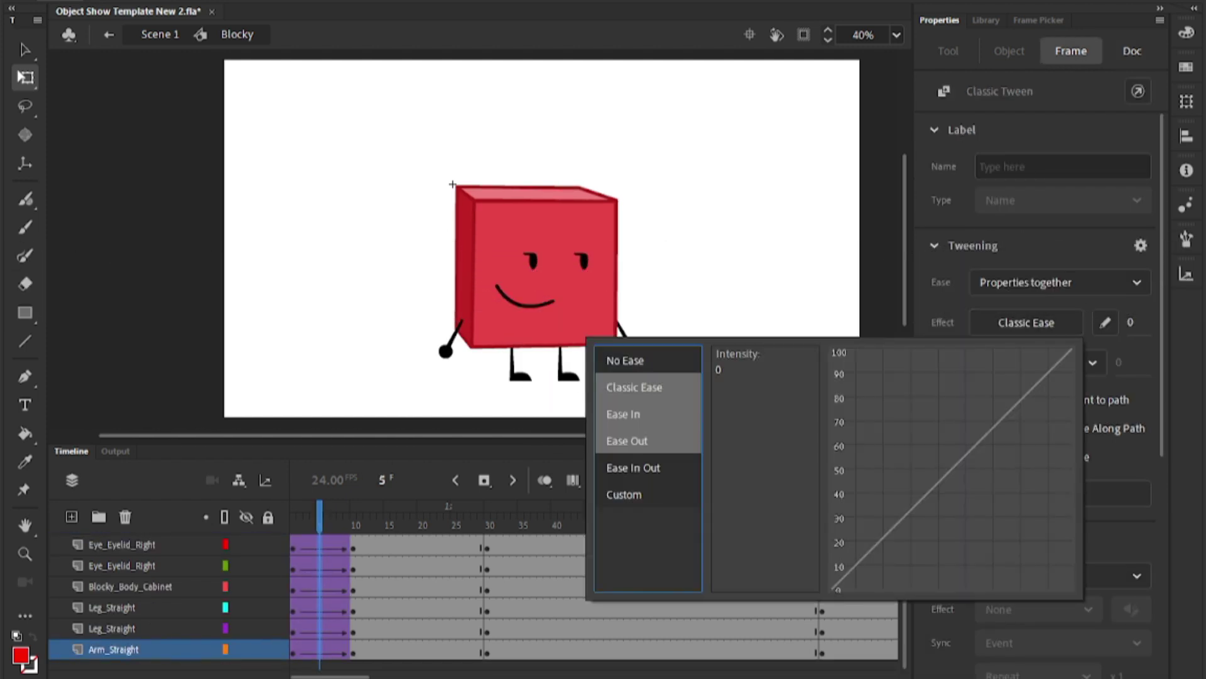
{"action": "left_click", "coordinate": [623, 414]}
{"action": "double_click", "coordinate": [737, 387]}
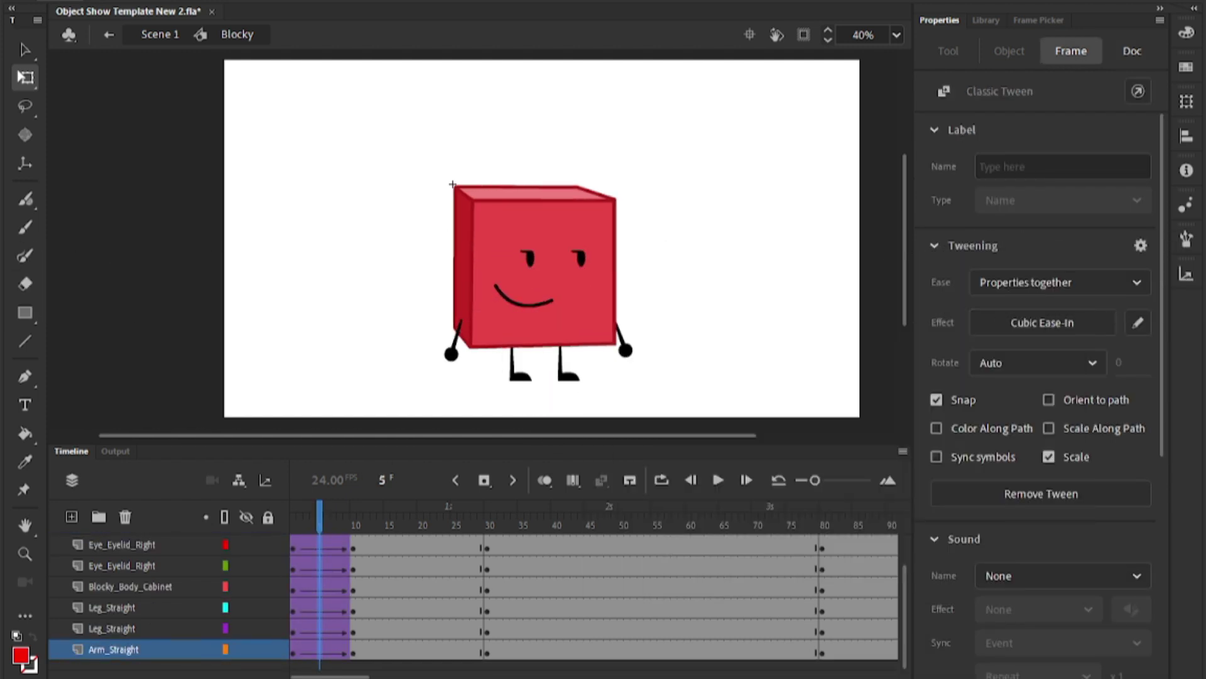
Add keyframes at frame 20 on every layer and adjust Blocky's right arm there
{"action": "key", "text": "Home"}
{"action": "key", "text": "ctrl+a"}
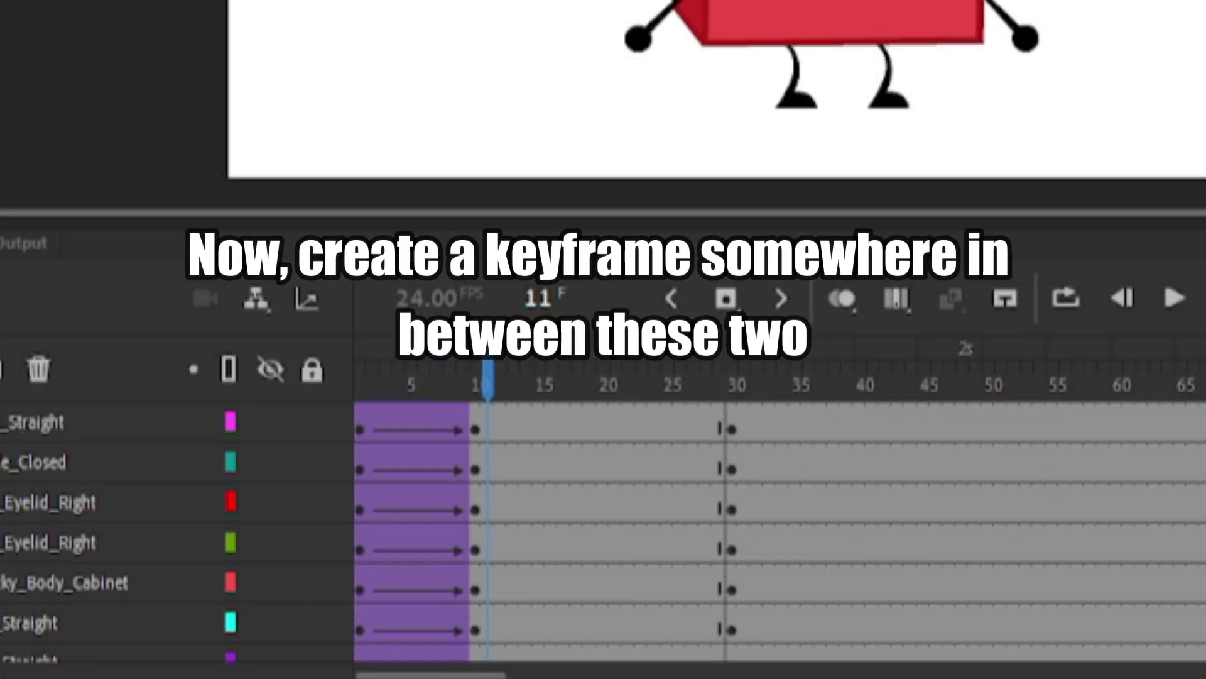
{"action": "left_click", "coordinate": [604, 422]}
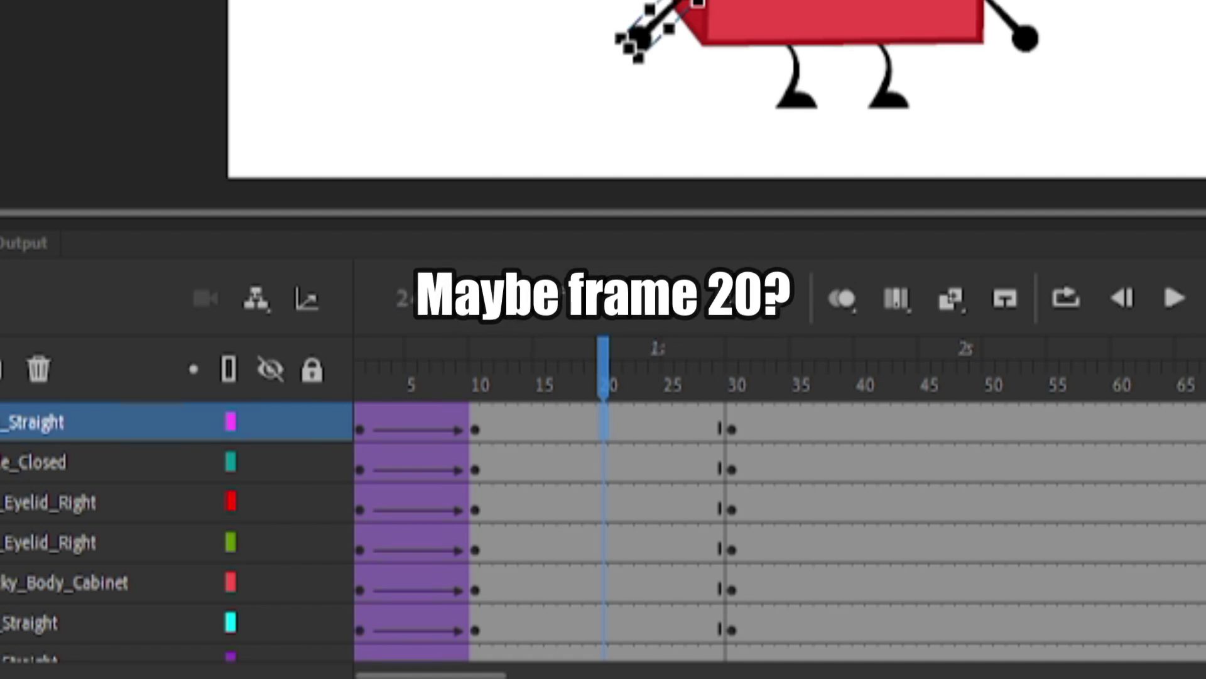
{"action": "scroll", "coordinate": [603, 522], "scroll_direction": "down", "scroll_amount": 2}
{"action": "left_click", "coordinate": [604, 623], "text": "shift"}
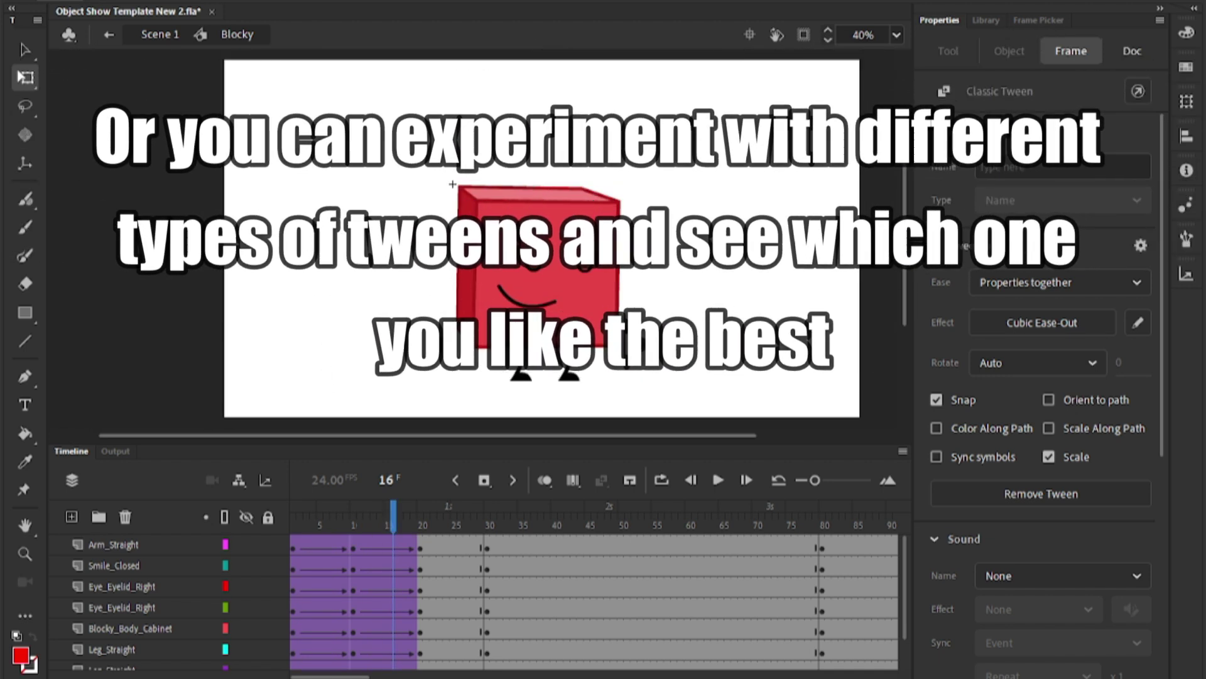
{"action": "left_click", "coordinate": [452, 184]}
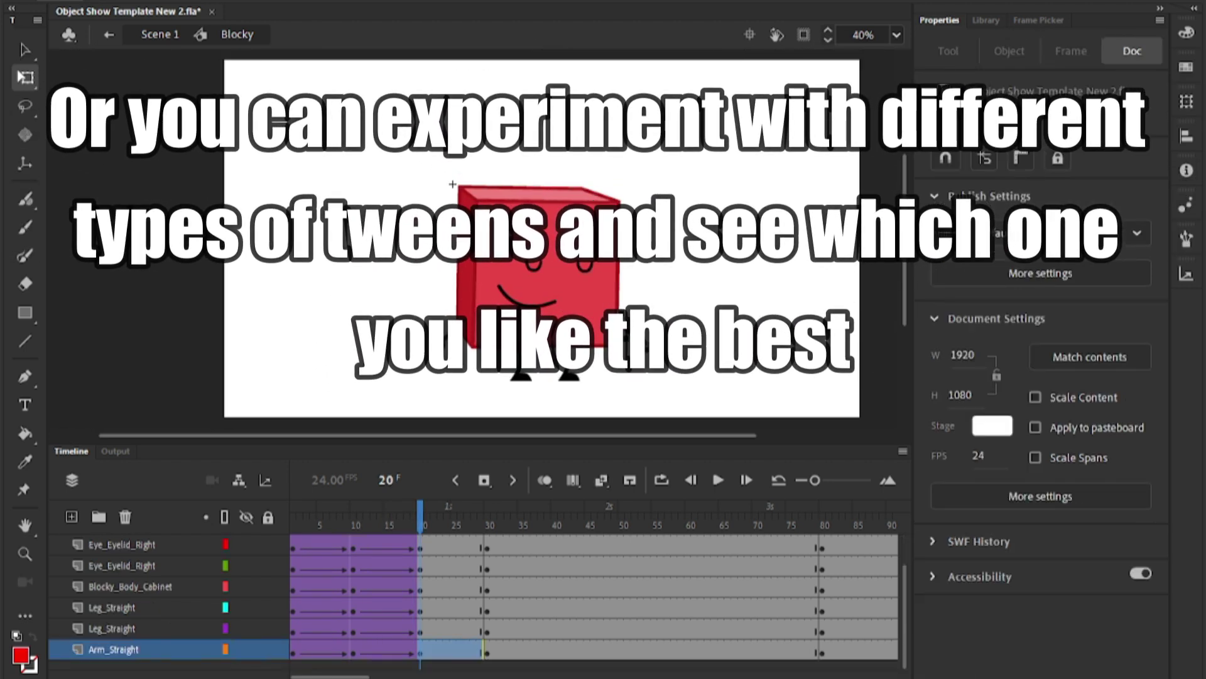
{"action": "left_click", "coordinate": [654, 295]}
{"action": "scroll", "coordinate": [657, 295], "scroll_direction": "up", "scroll_amount": 4}
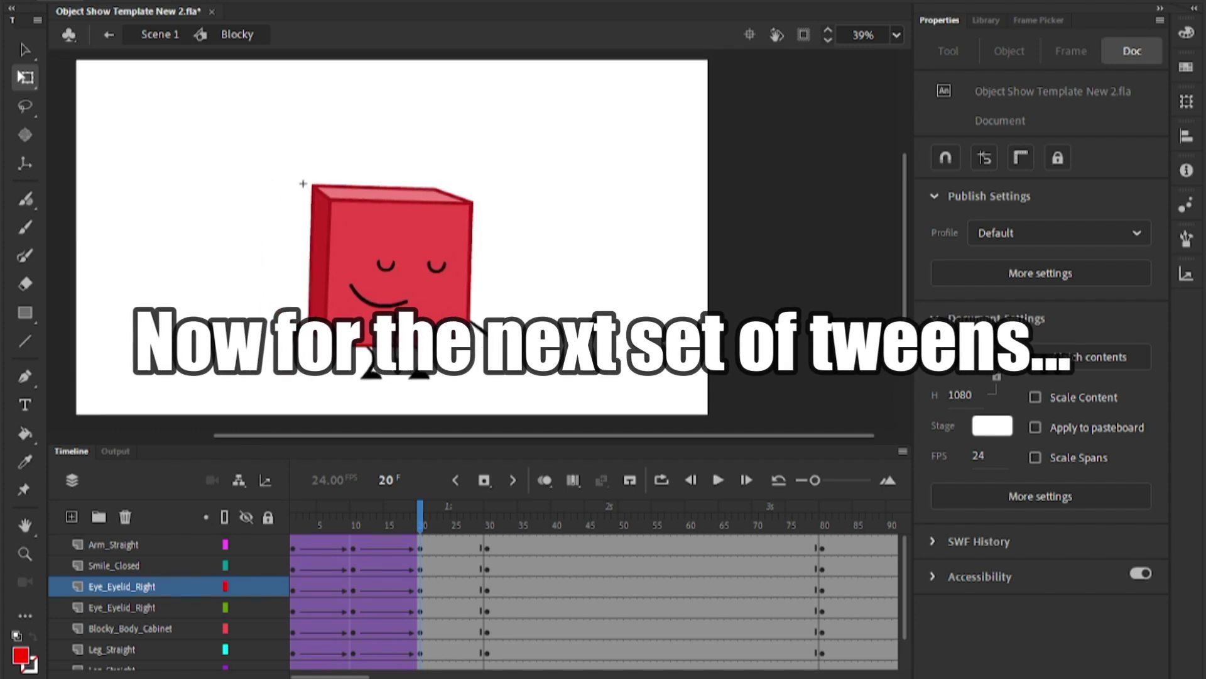
Apply a Cubic Ease-In to the 20–30 tween, preview it, and select all Blocky's parts
{"action": "scroll", "coordinate": [415, 237], "scroll_direction": "left", "scroll_amount": 2}
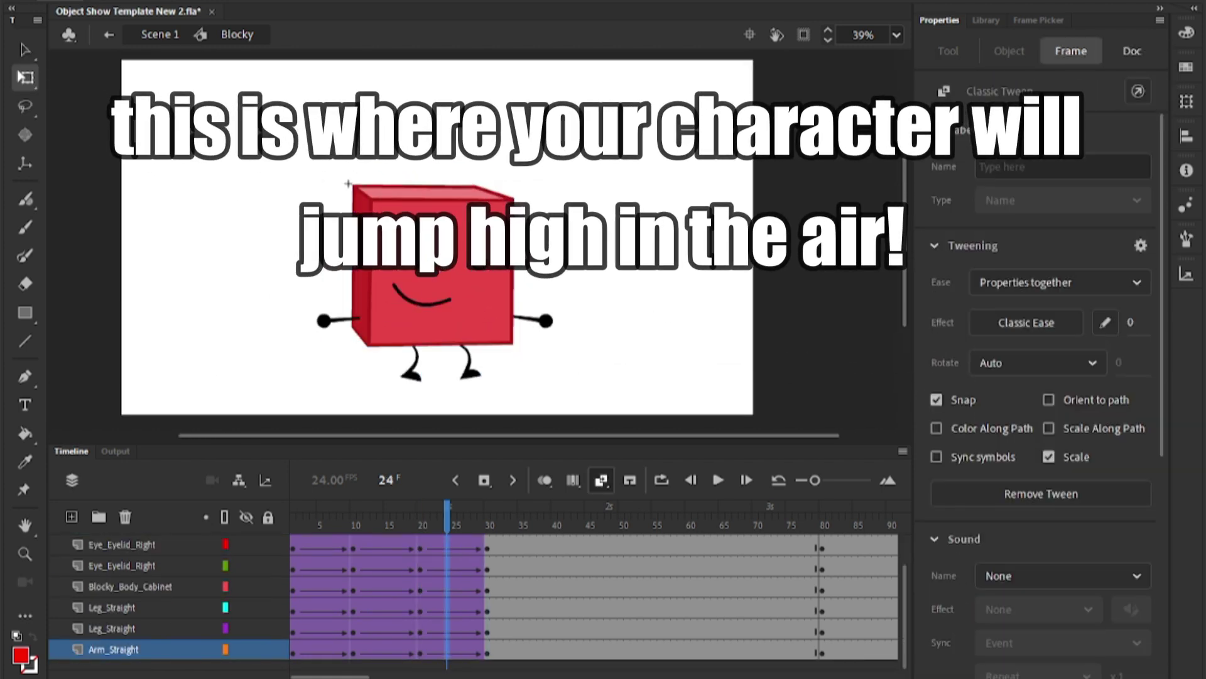
{"action": "left_click", "coordinate": [1026, 322]}
{"action": "left_click", "coordinate": [625, 417]}
{"action": "left_click", "coordinate": [733, 388]}
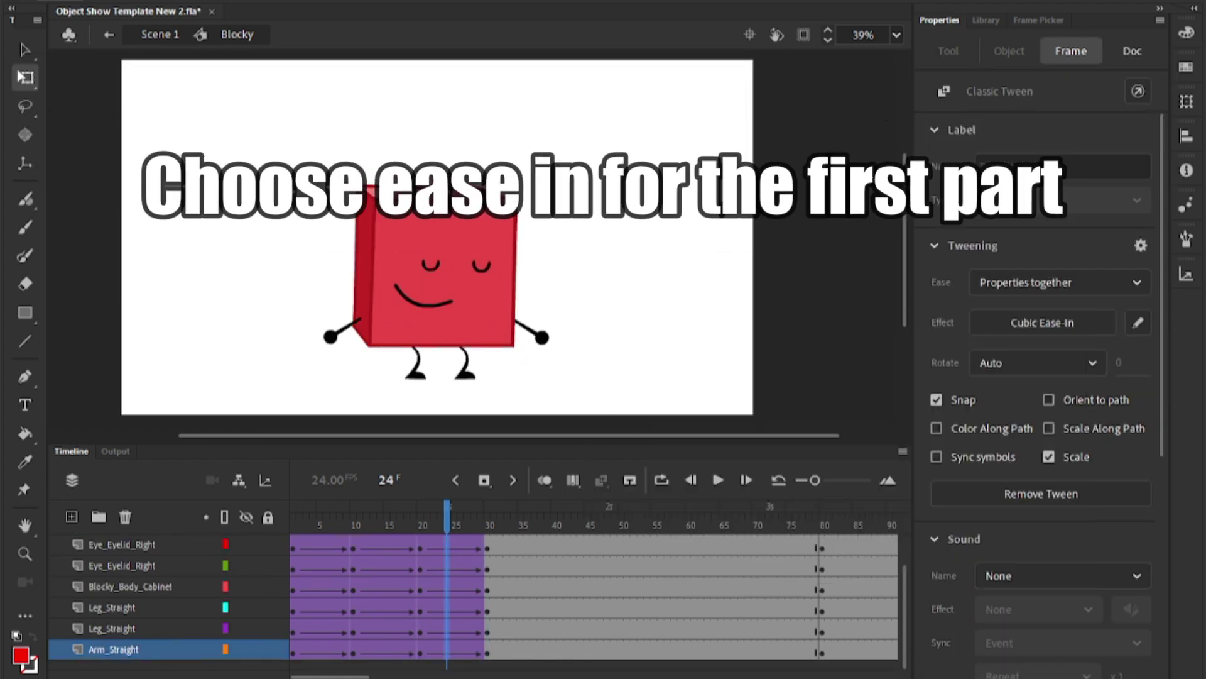
{"action": "left_click", "coordinate": [414, 516]}
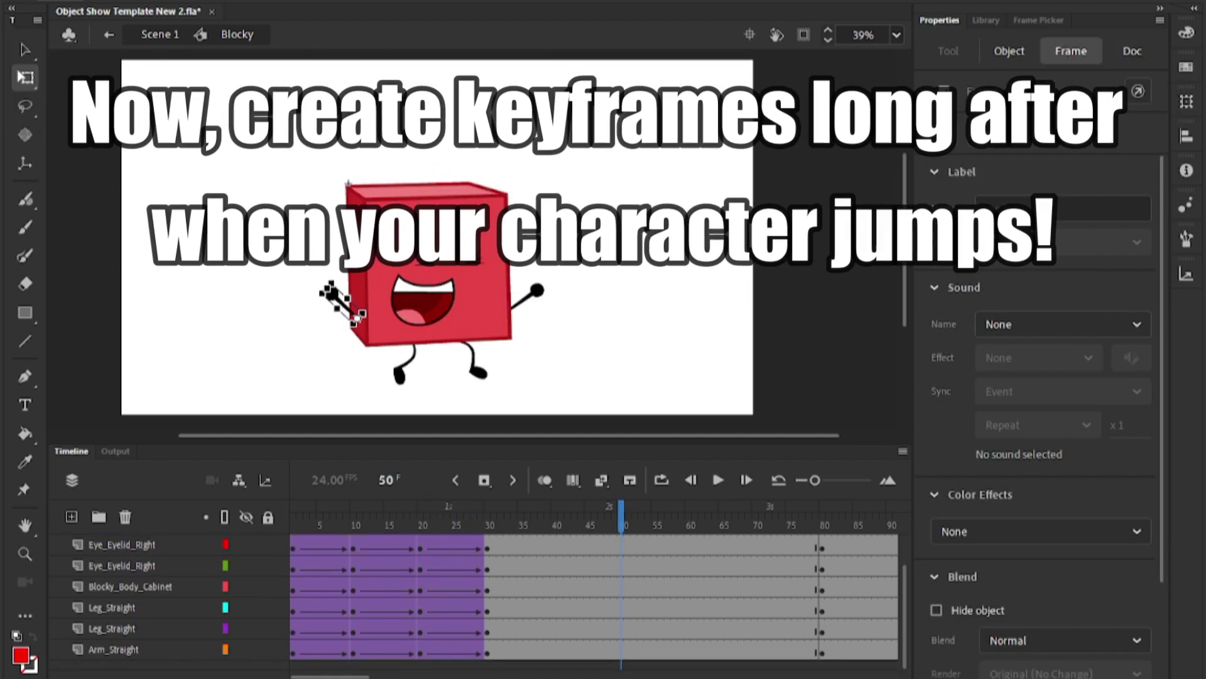
{"action": "key", "text": "ctrl+a"}
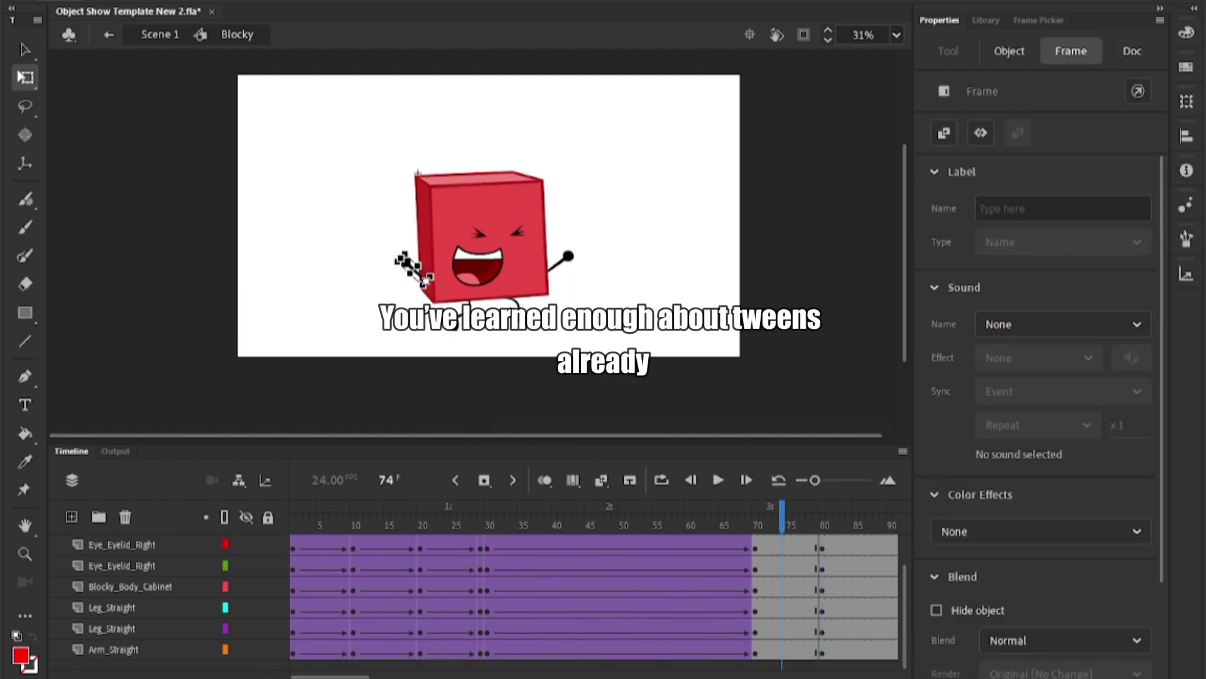
Run the jump-to-landing animation and return to the main Scene 1 timeline
{"action": "key", "text": "ctrl+Return"}
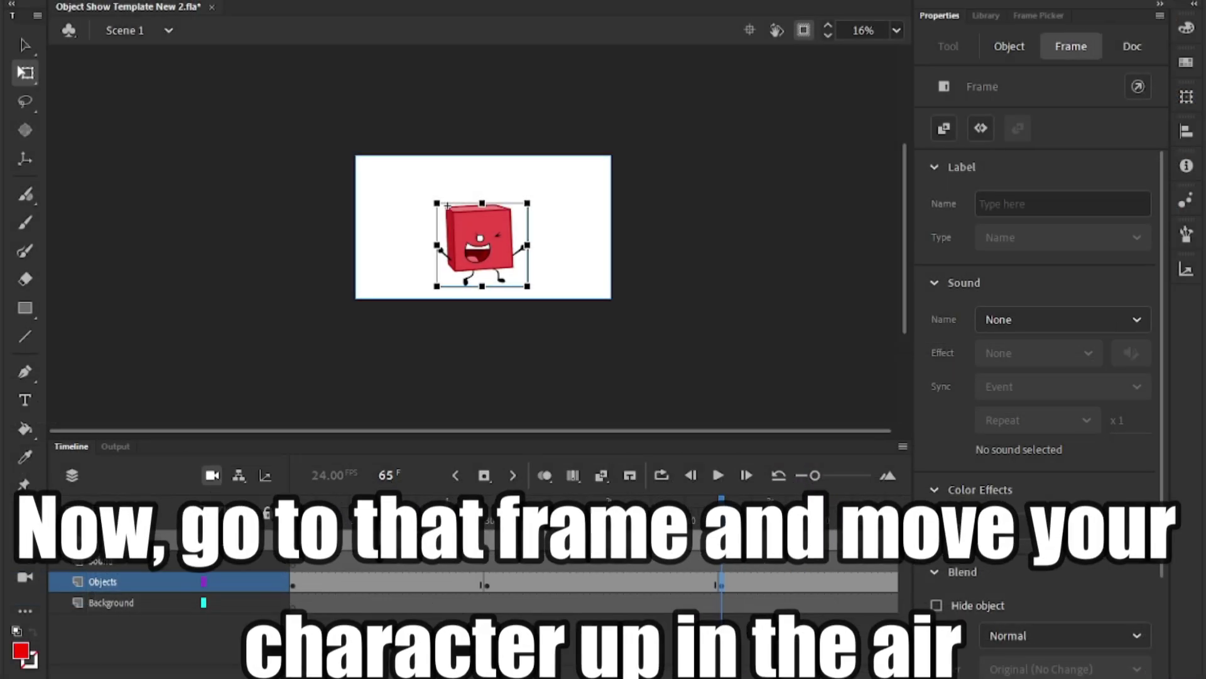
Raise Blocky high above the stage and give the Objects jump a Cubic Ease-Out classic tween
{"action": "scroll", "coordinate": [483, 283], "scroll_direction": "up", "scroll_amount": 3}
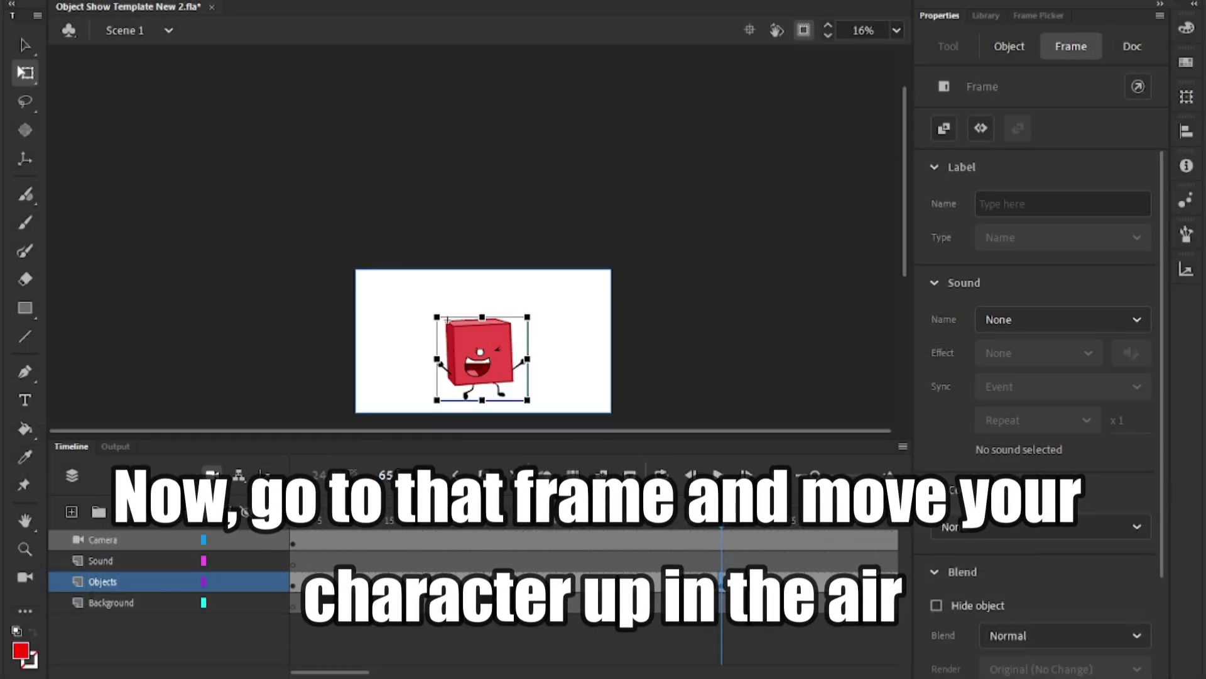
{"action": "left_click_drag", "start_coordinate": [480, 358], "coordinate": [480, 102]}
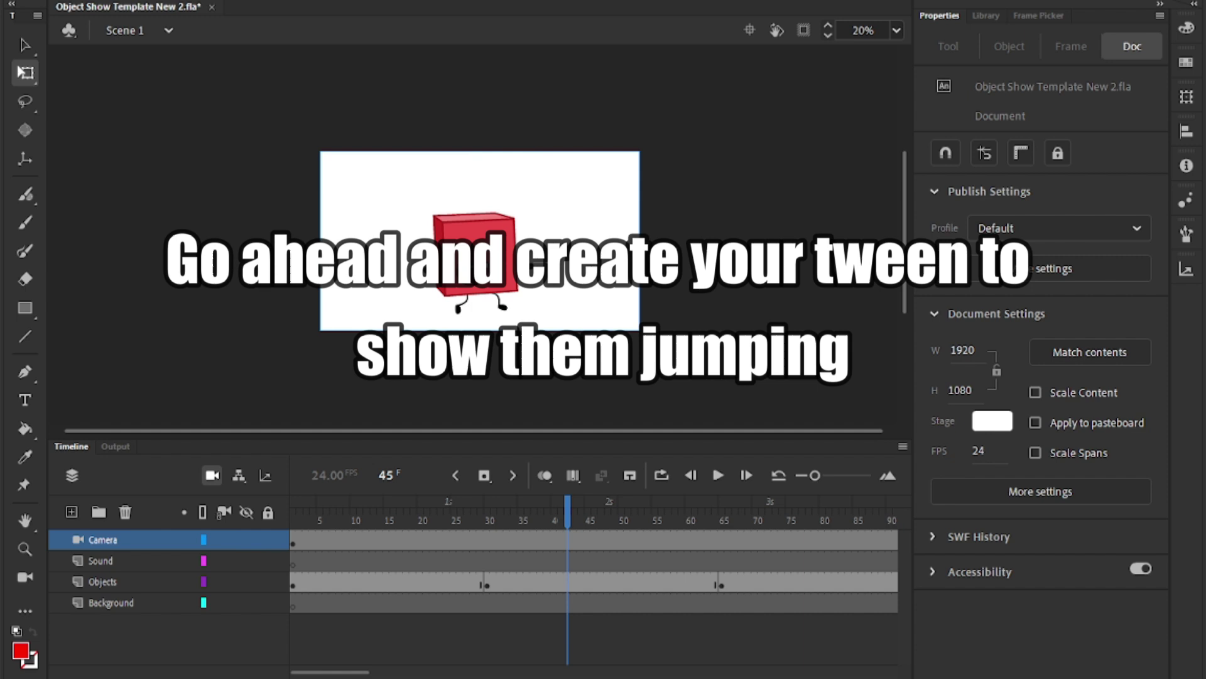
{"action": "left_click", "coordinate": [540, 581]}
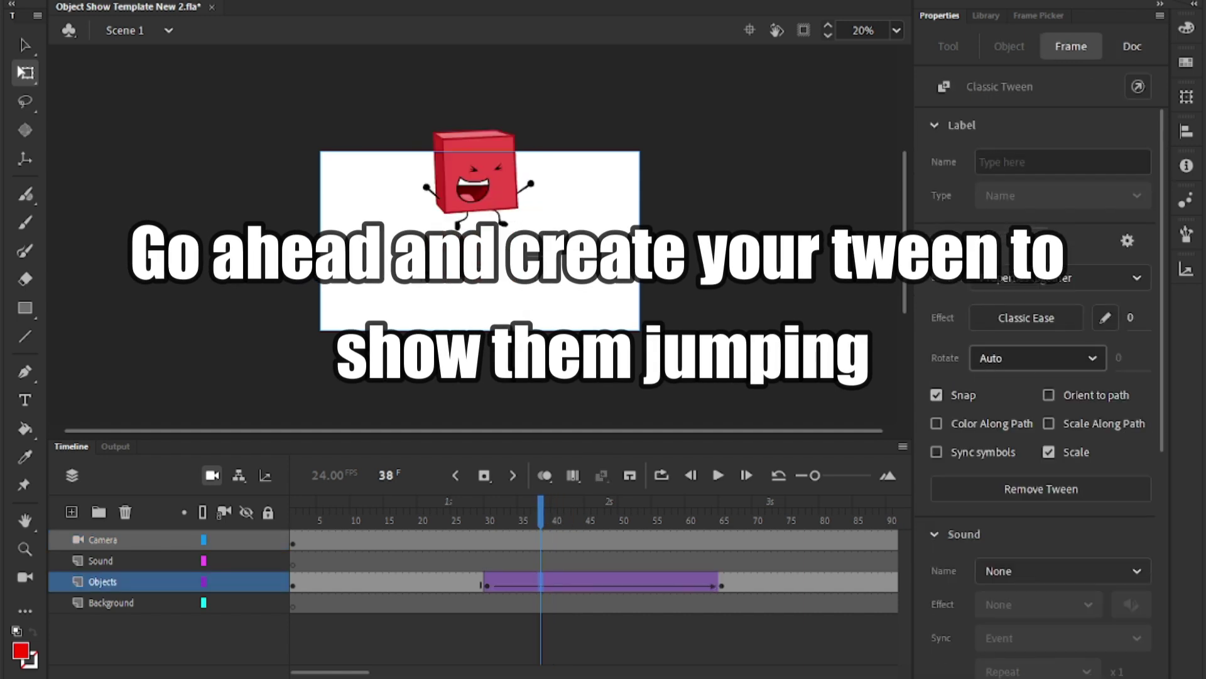
{"action": "left_click", "coordinate": [1026, 317]}
{"action": "left_click", "coordinate": [626, 436]}
{"action": "left_click", "coordinate": [765, 382]}
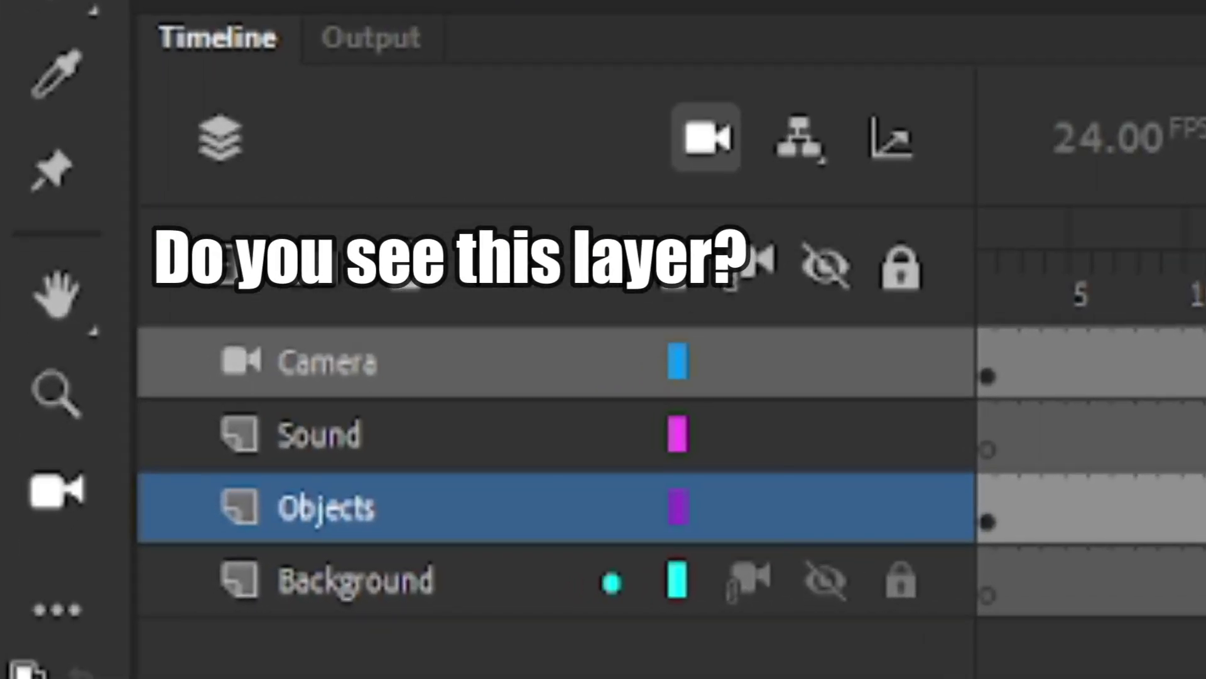
Select the Camera layer to set up its zoom-and-follow tween over the jump
{"action": "left_click", "coordinate": [327, 362]}
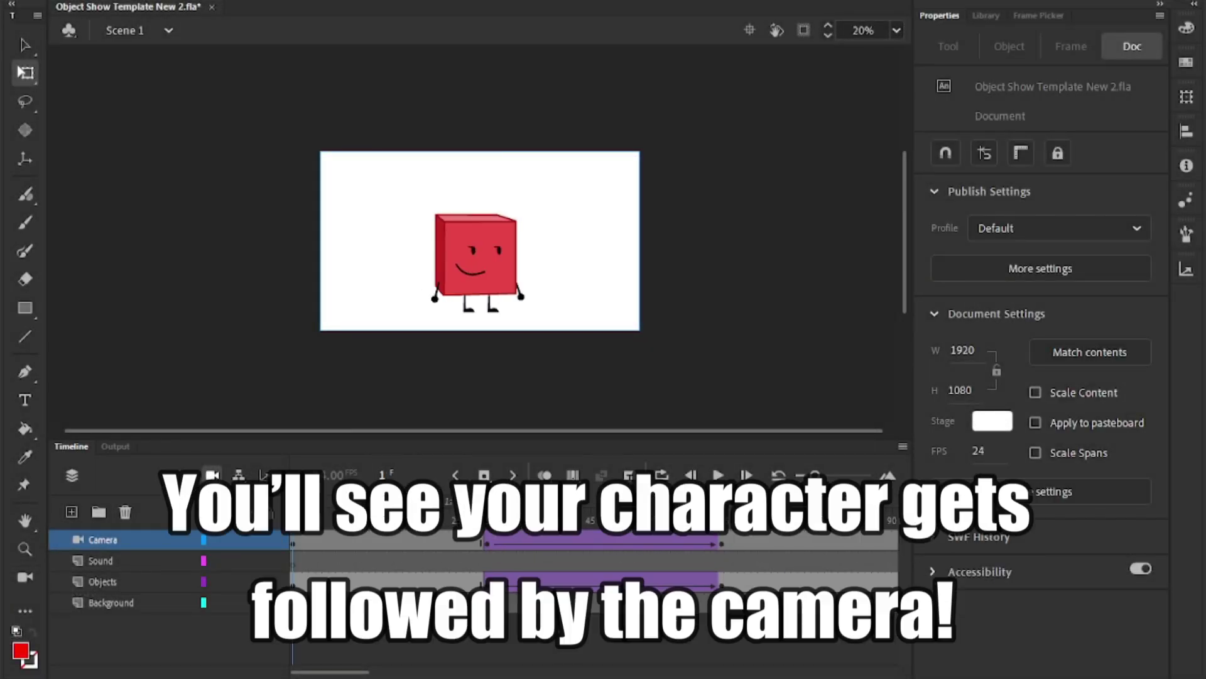
Play the timeline twice to preview the camera following Blocky's jump
{"action": "key", "text": "Return"}
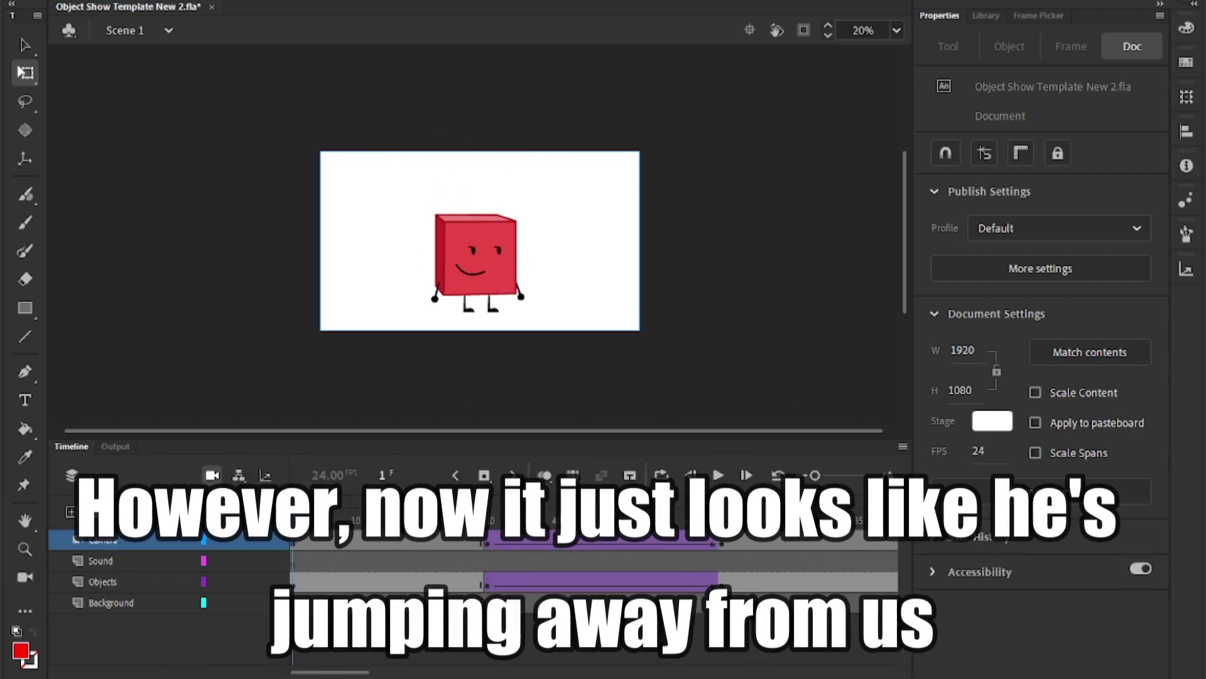
{"action": "left_click", "coordinate": [718, 475]}
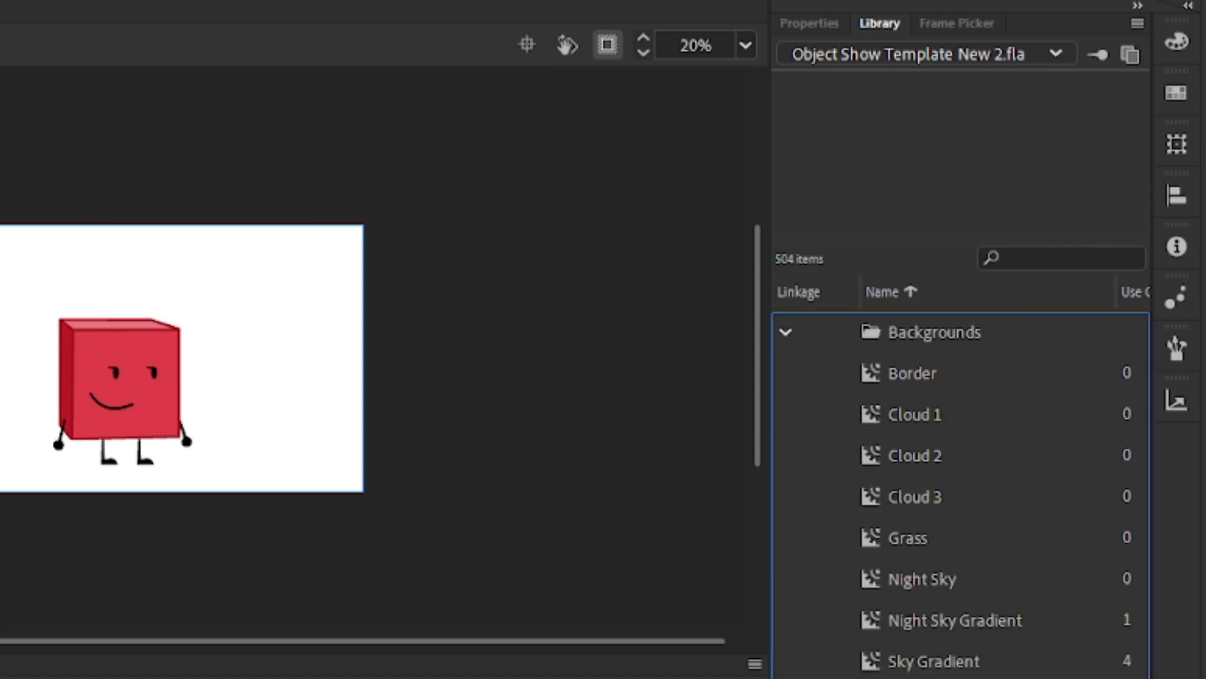
Place the Grass asset on the Background layer as the ground
{"action": "left_click", "coordinate": [908, 537]}
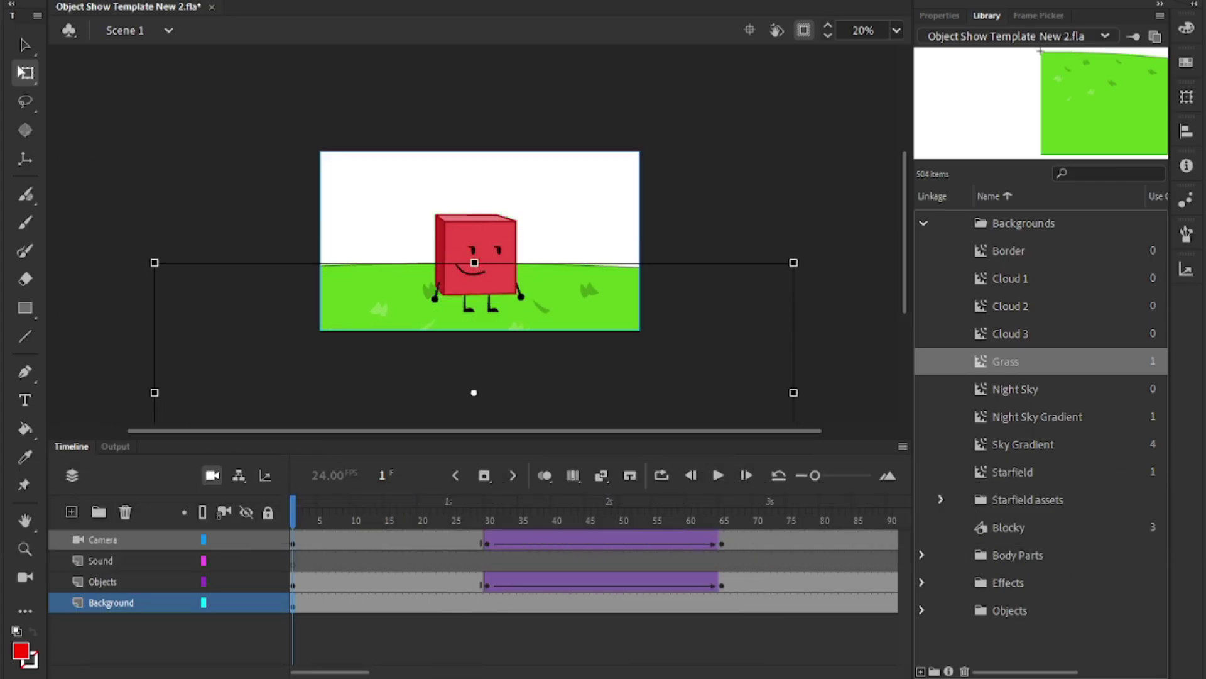
{"action": "key", "text": "Escape"}
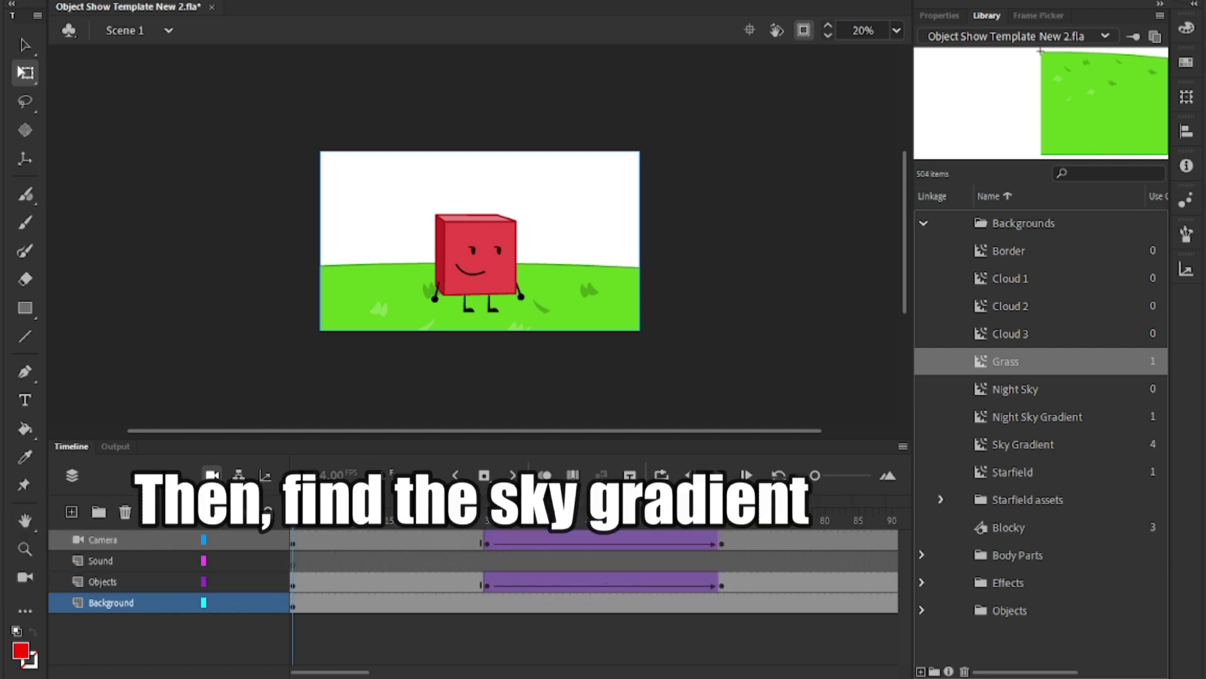
{"action": "left_click", "coordinate": [1023, 444]}
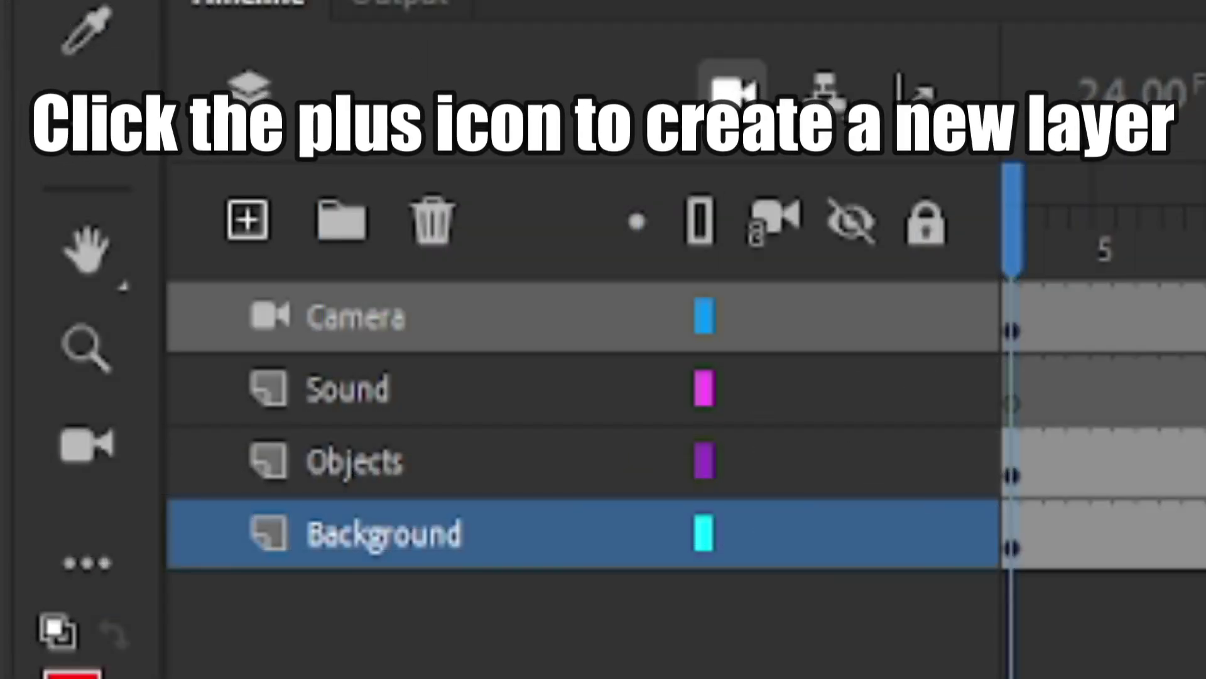
Add a new layer named Sky holding the Sky Gradient, then play the animation
{"action": "left_click", "coordinate": [248, 220]}
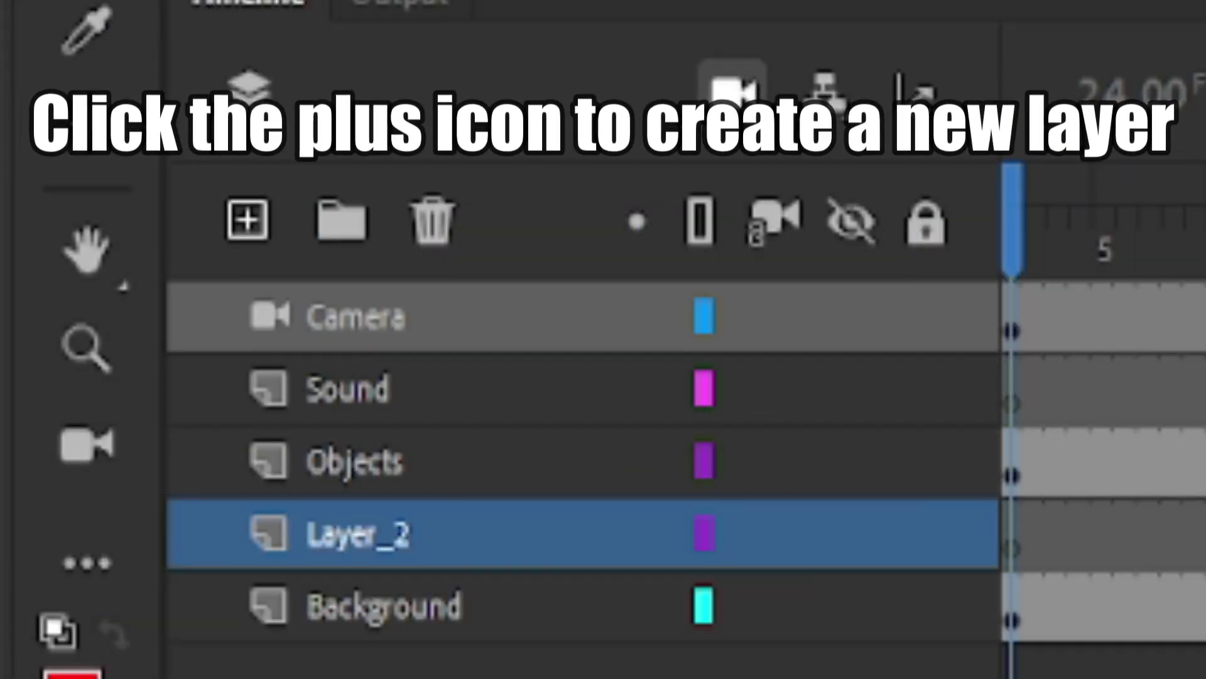
{"action": "double_click", "coordinate": [384, 534]}
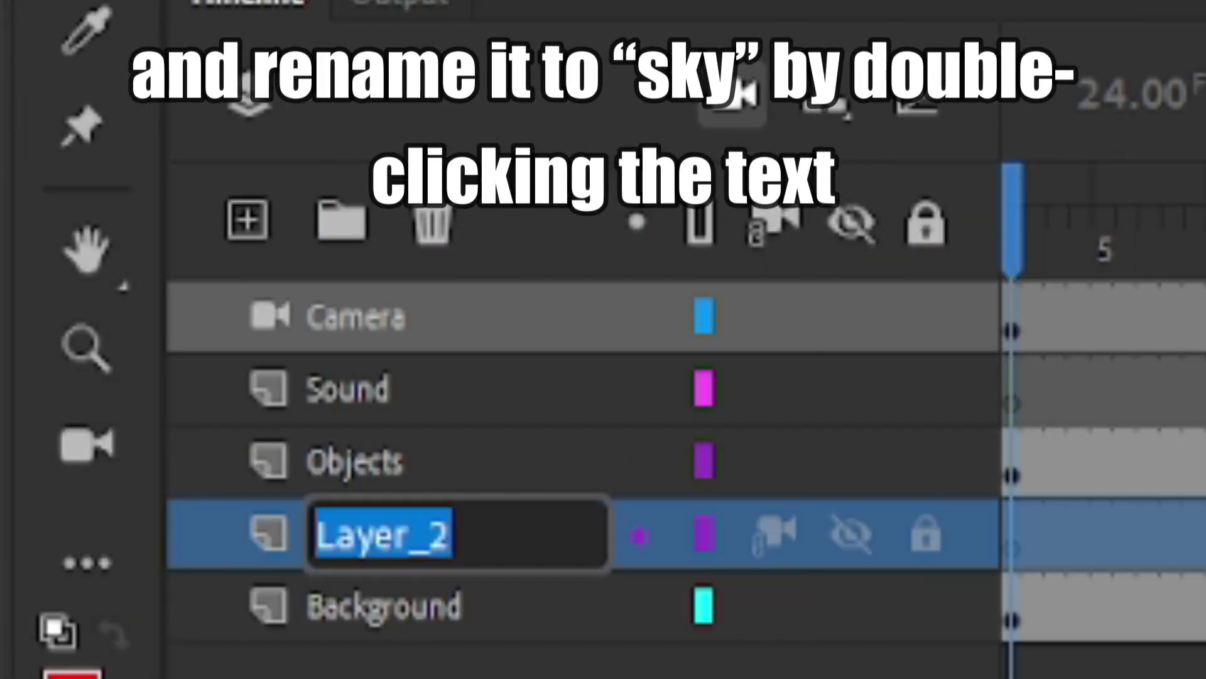
{"action": "type", "text": "Sky"}
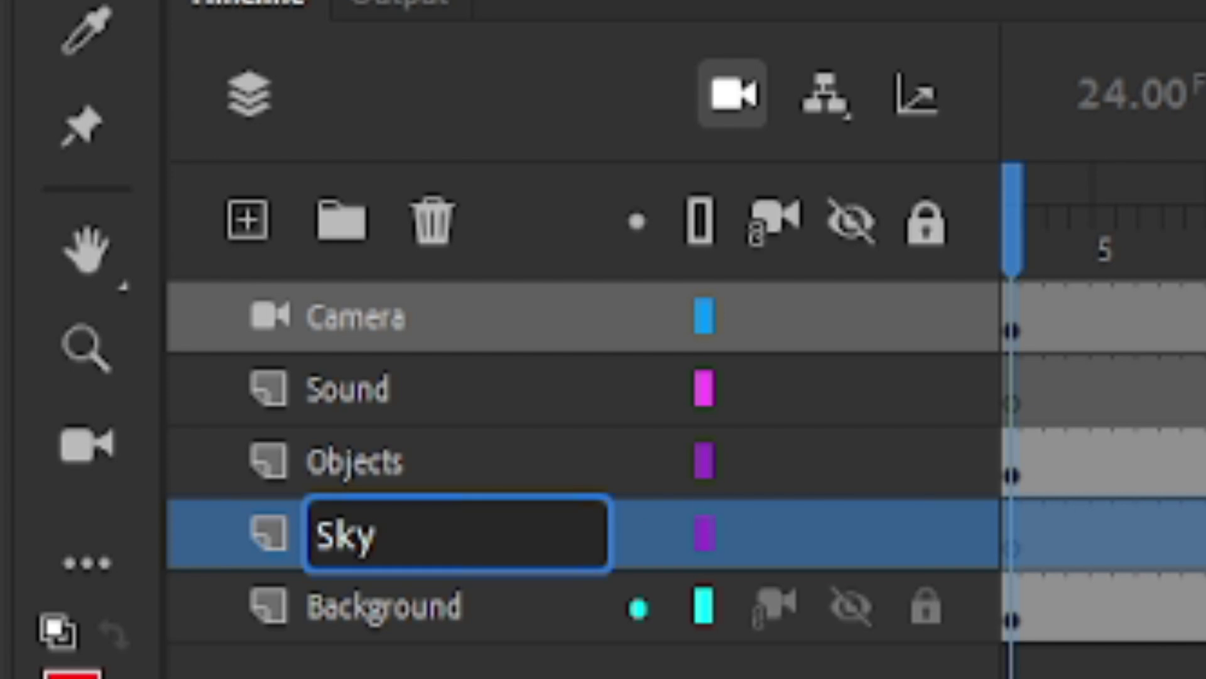
{"action": "left_click", "coordinate": [383, 606]}
{"action": "left_click", "coordinate": [327, 534]}
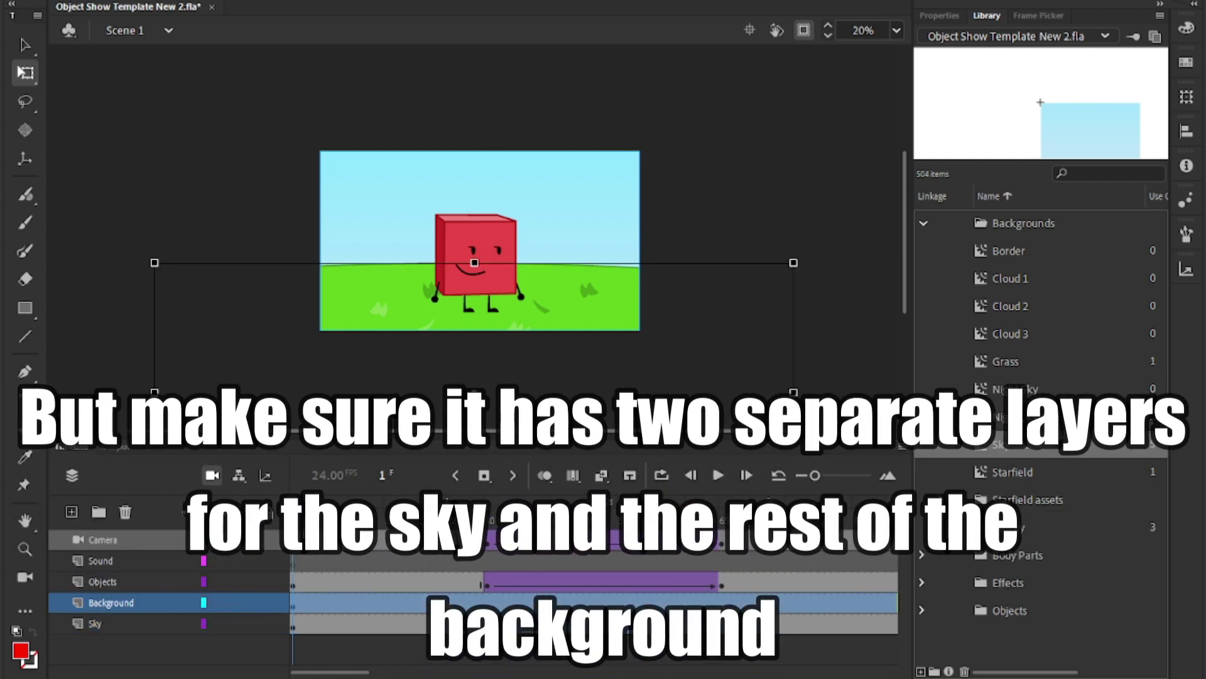
{"action": "left_click", "coordinate": [718, 475]}
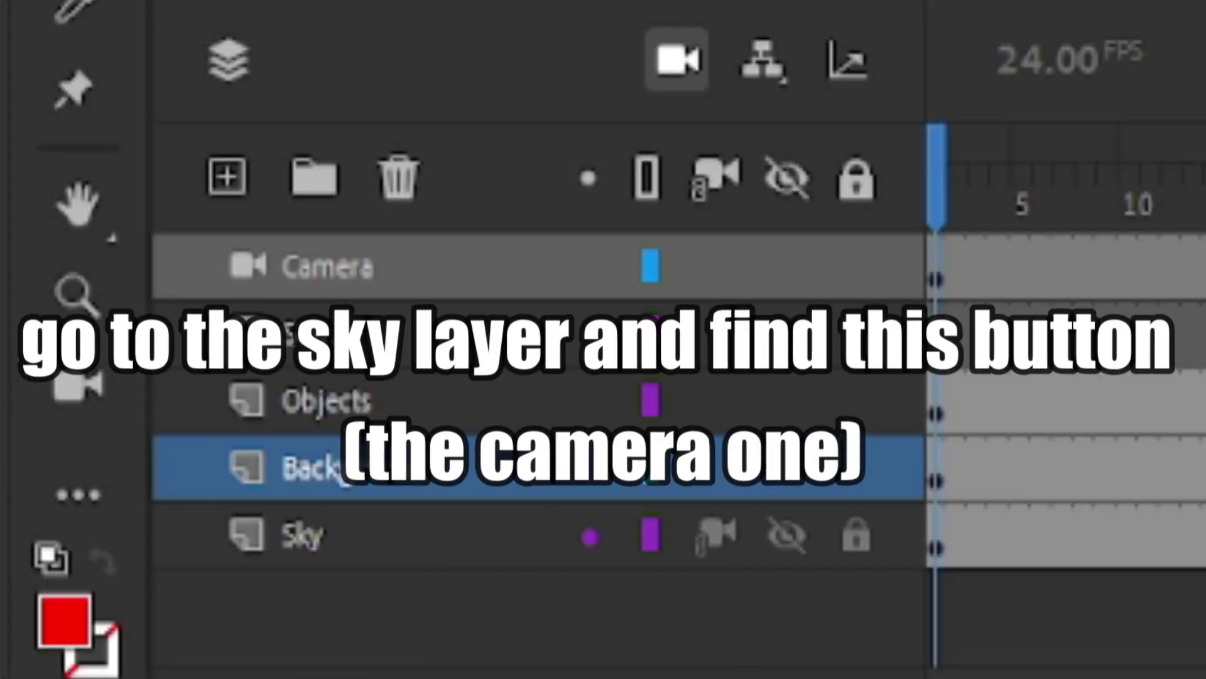
Enlarge the Sky layer's gradient to cover the whole stage, then play to confirm it stays fixed
{"action": "left_click", "coordinate": [94, 623]}
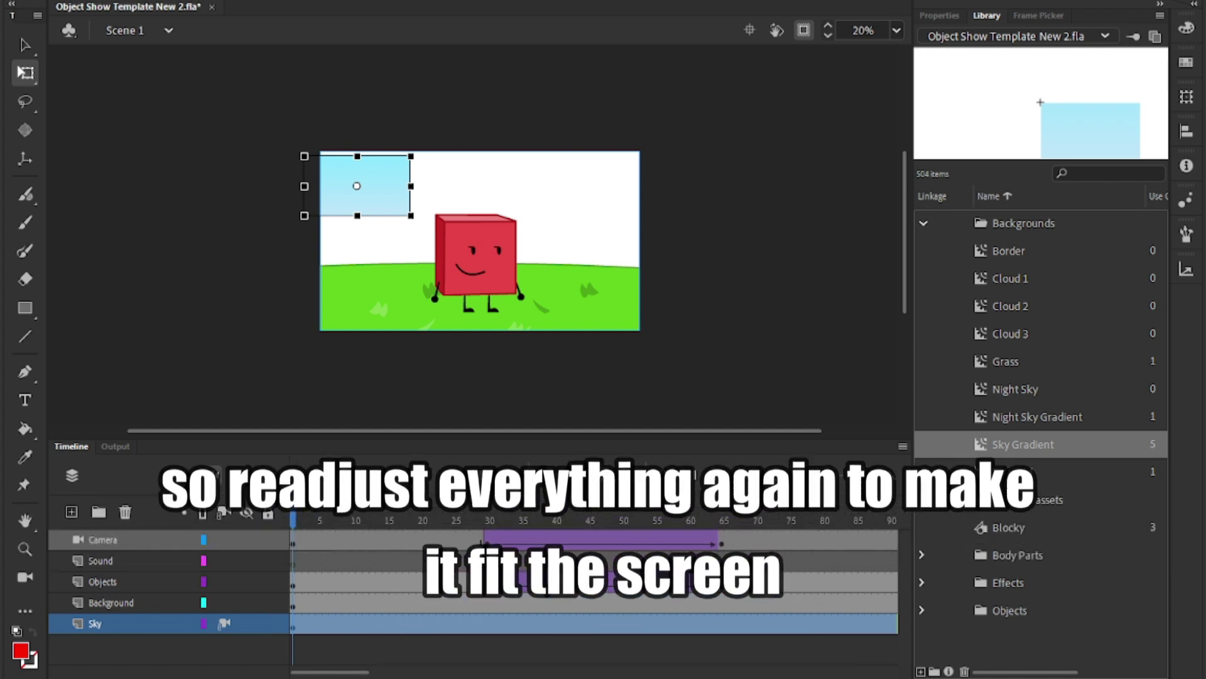
{"action": "left_click_drag", "start_coordinate": [411, 216], "coordinate": [469, 248]}
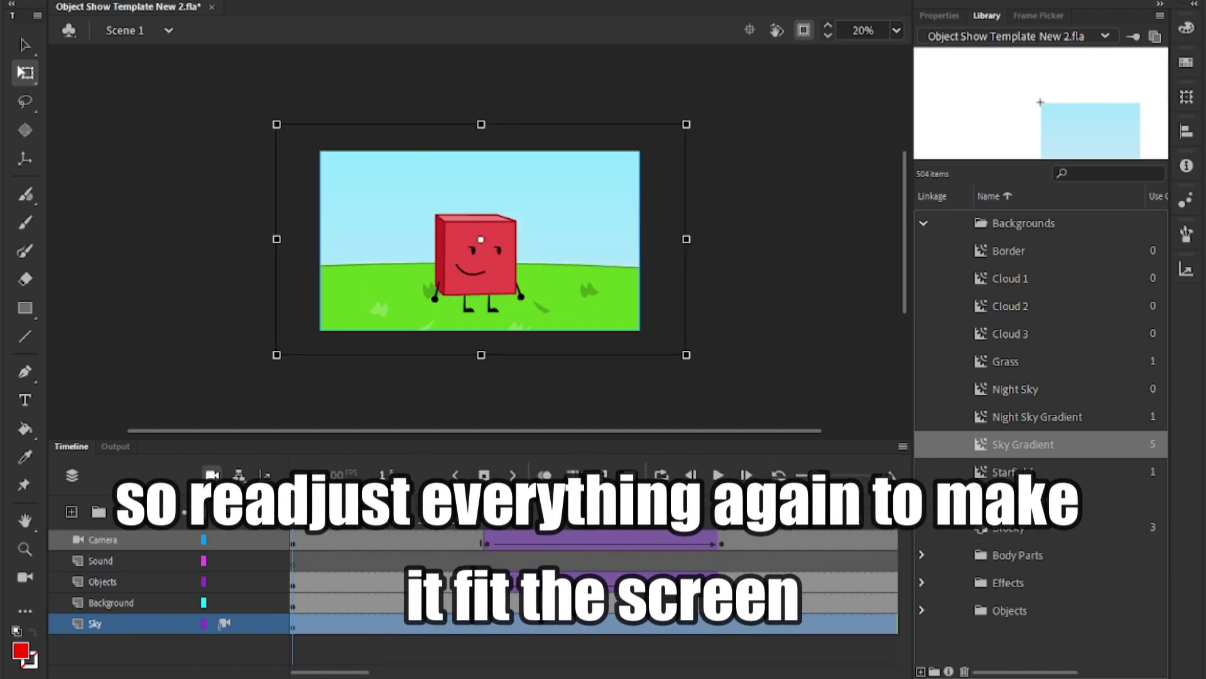
{"action": "key", "text": "Escape"}
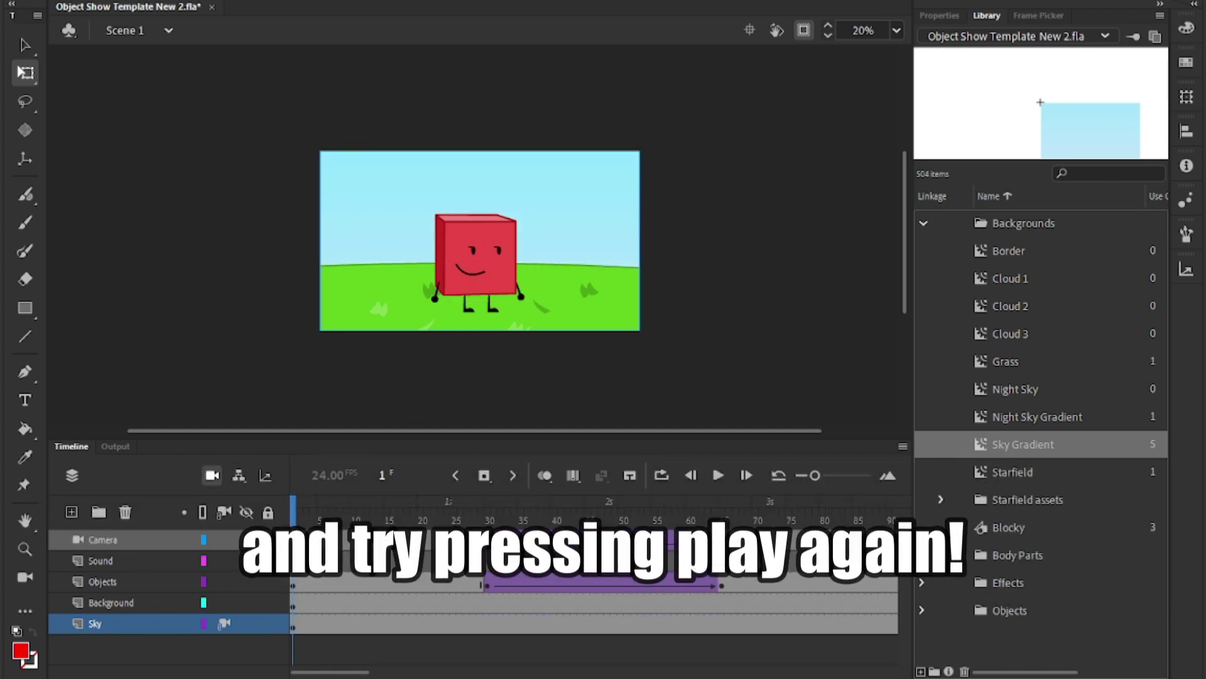
{"action": "left_click", "coordinate": [719, 475]}
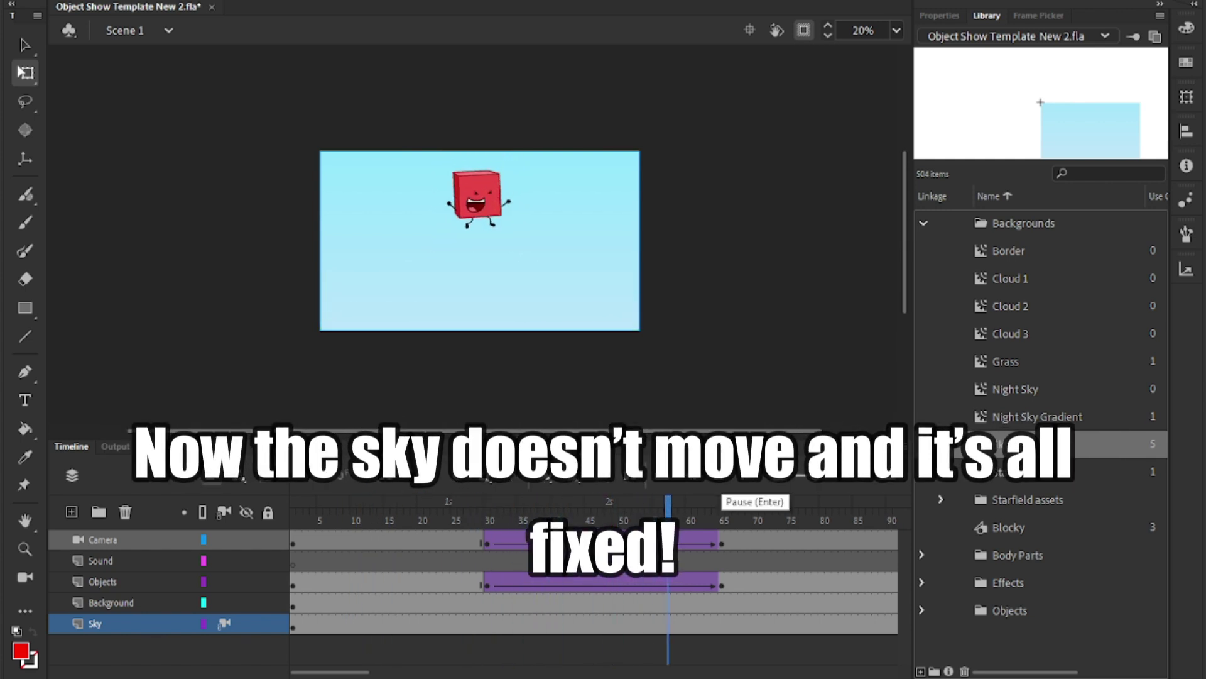
Give the first camera zoom tween a Cubic ease-out and play it back
{"action": "key", "text": "Return"}
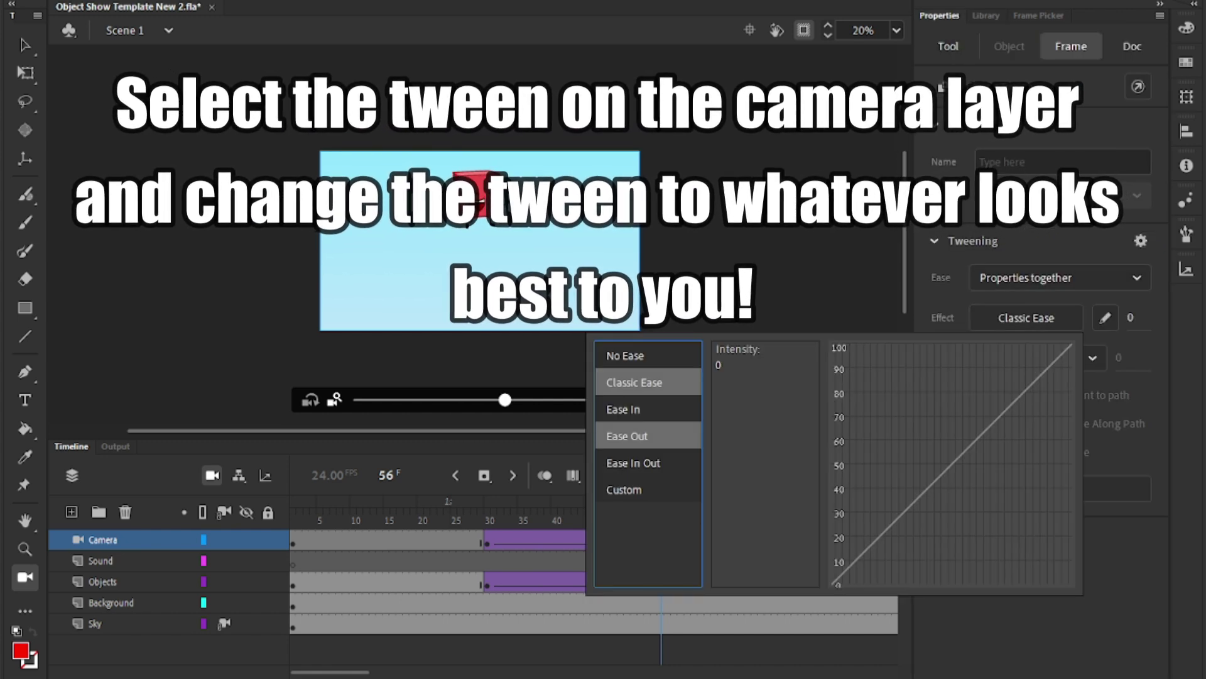
{"action": "left_click", "coordinate": [627, 436]}
{"action": "left_click", "coordinate": [737, 382]}
{"action": "key", "text": "Return"}
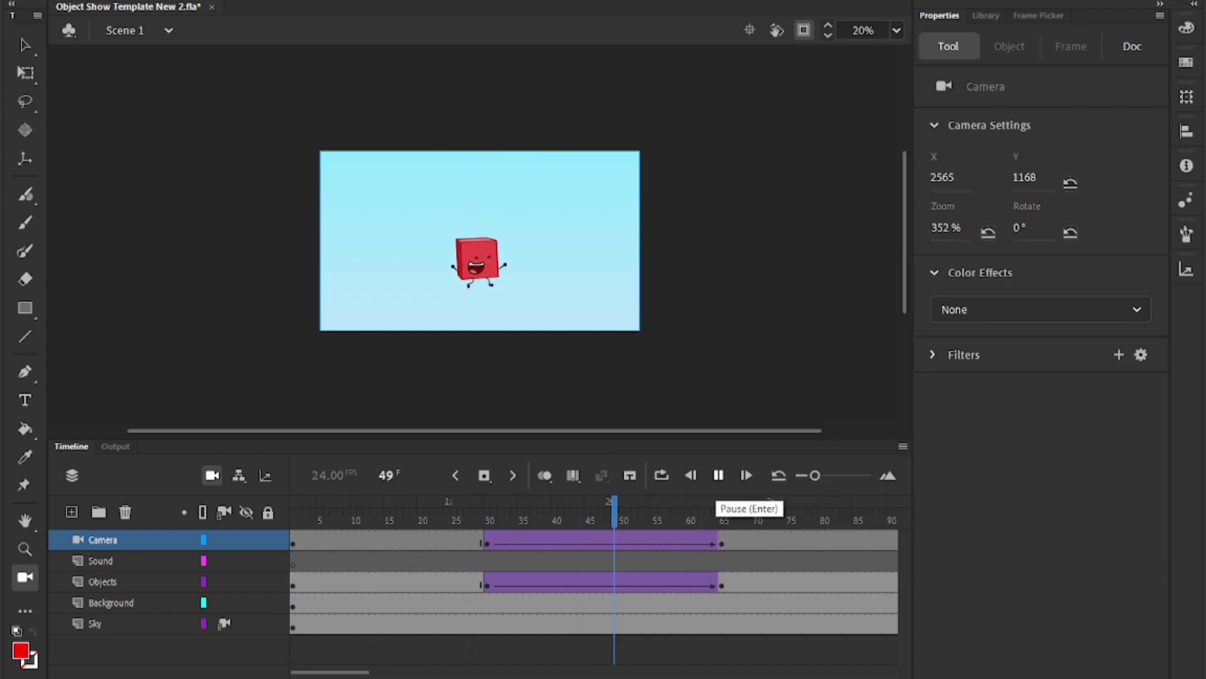
{"action": "left_click", "coordinate": [719, 475]}
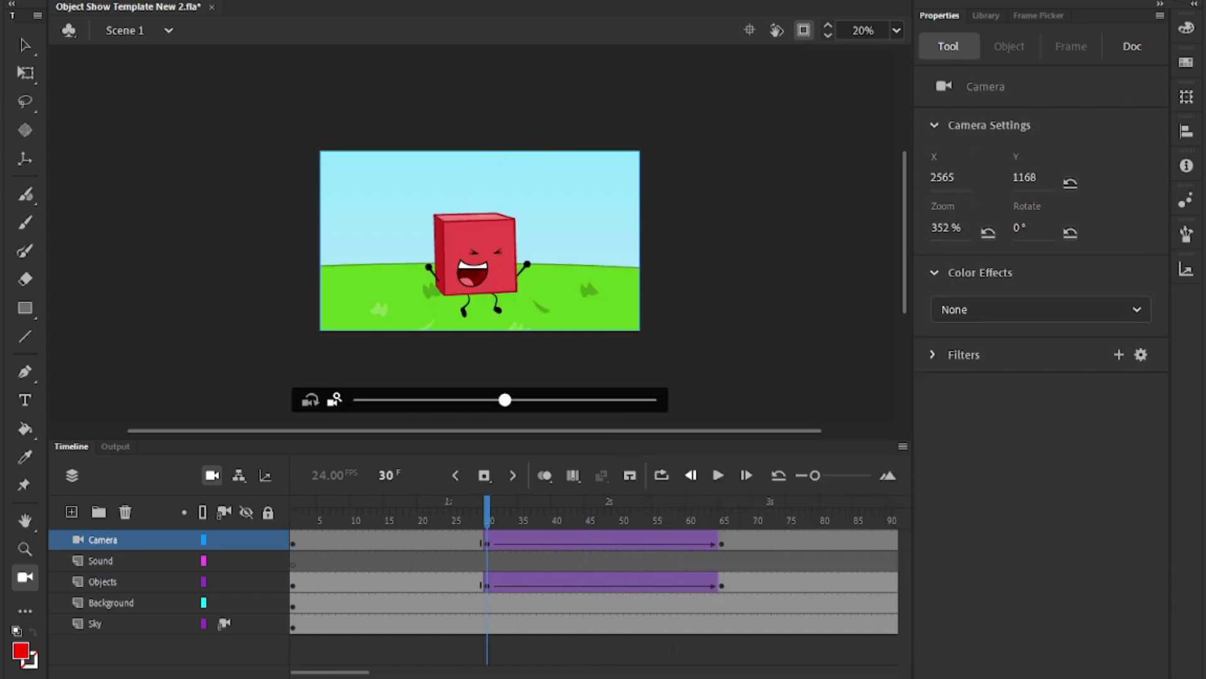
{"action": "key", "text": "Return"}
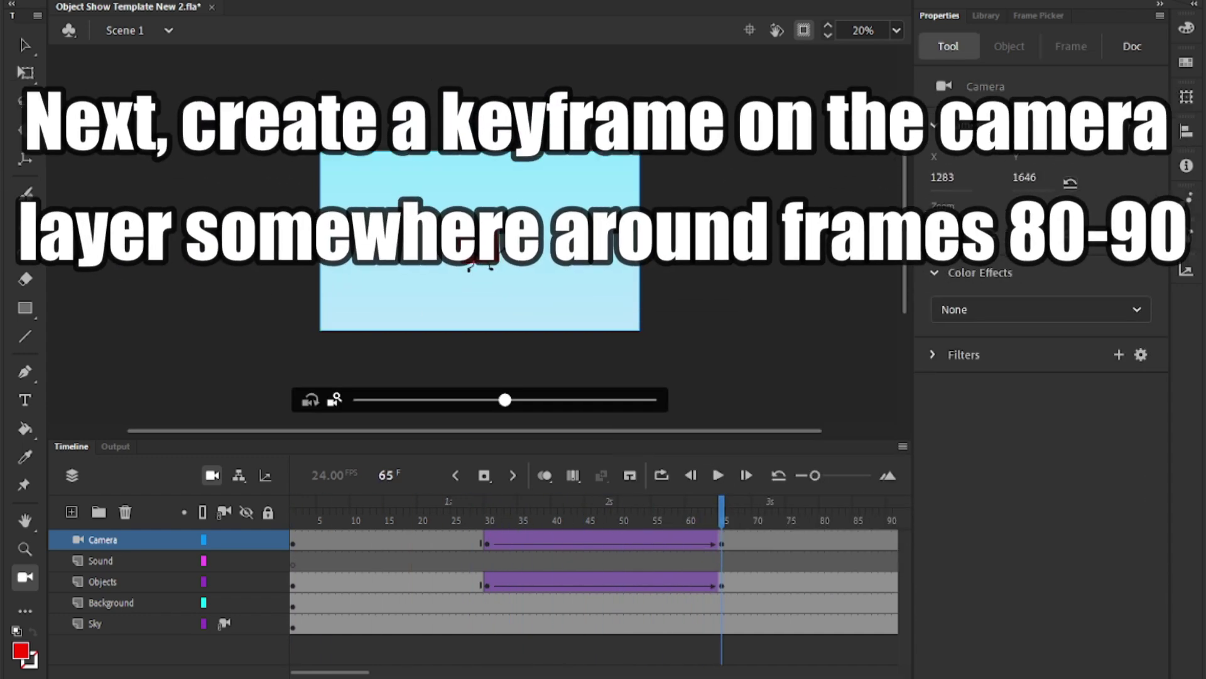
Add a camera keyframe around frame 80 and give the new tween an ease-in-out
{"action": "left_click", "coordinate": [761, 506]}
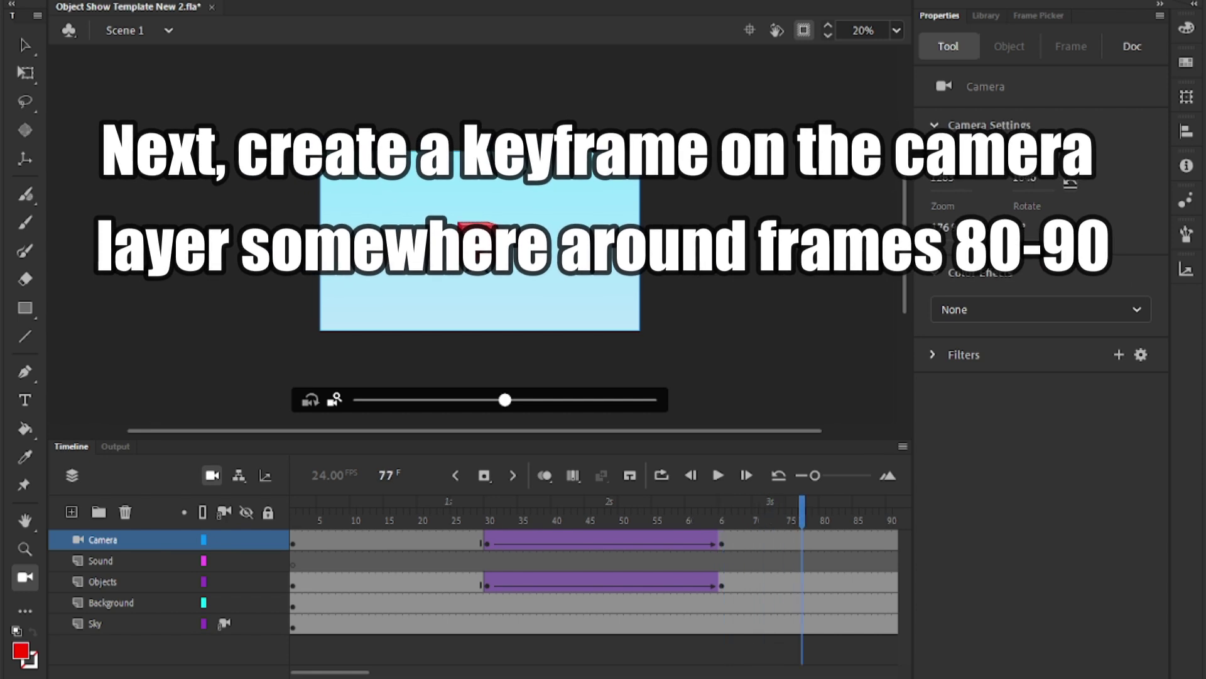
{"action": "key", "text": "F6"}
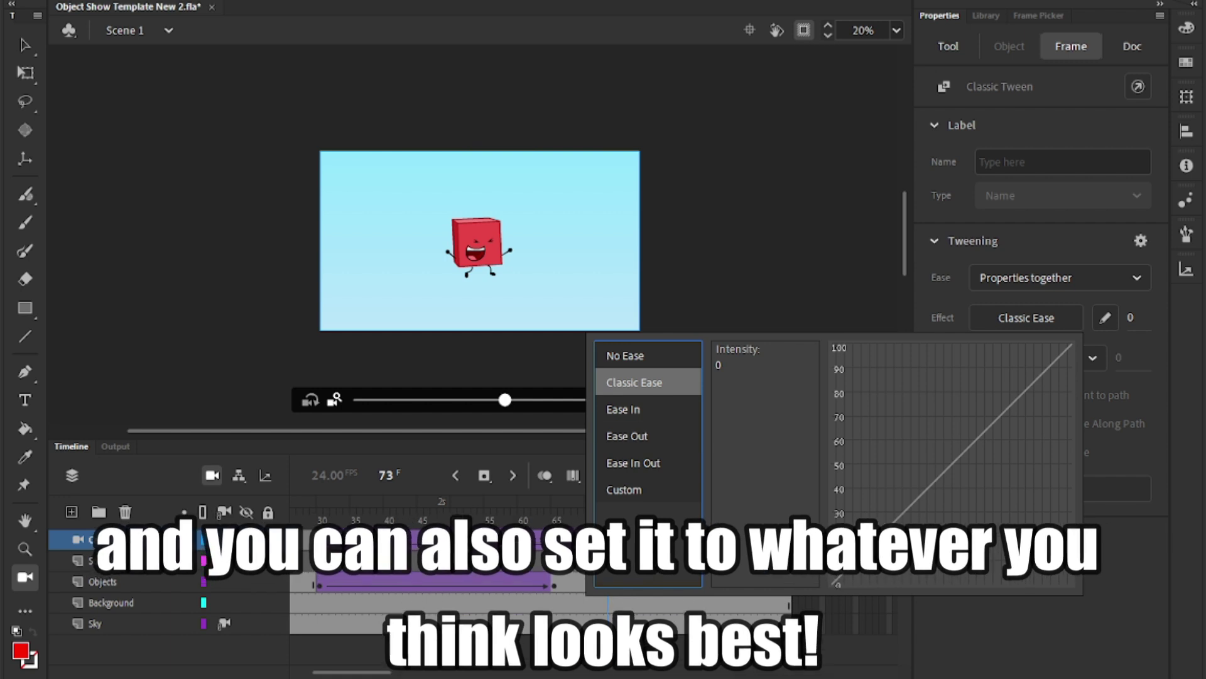
{"action": "left_click", "coordinate": [633, 463]}
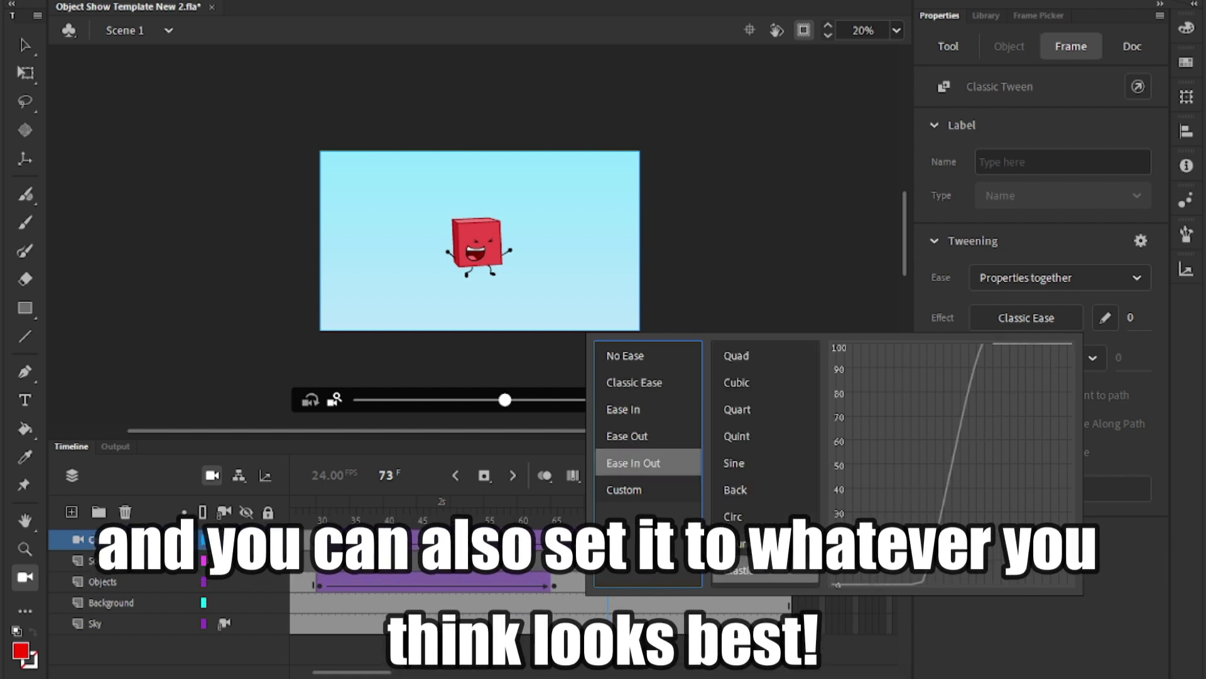
{"action": "key", "text": "Return"}
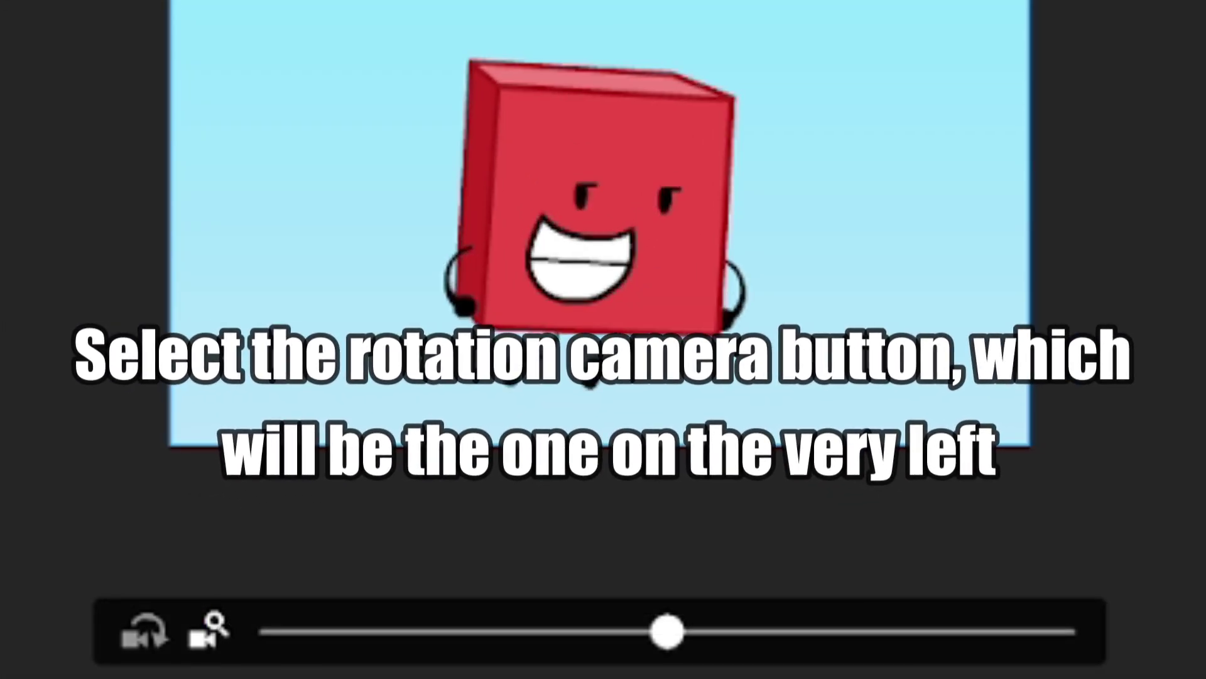
Rotate the camera slightly to about -1° on the landing shot
{"action": "left_click", "coordinate": [144, 630]}
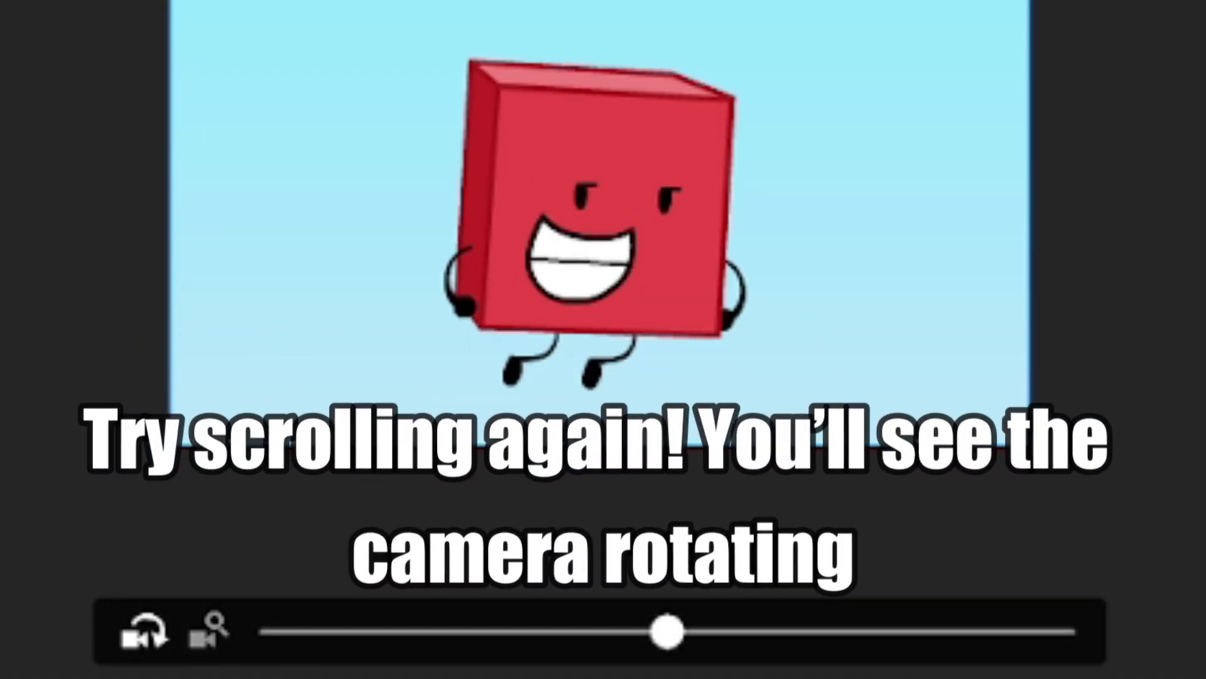
{"action": "scroll", "coordinate": [600, 220], "scroll_direction": "down", "scroll_amount": 5}
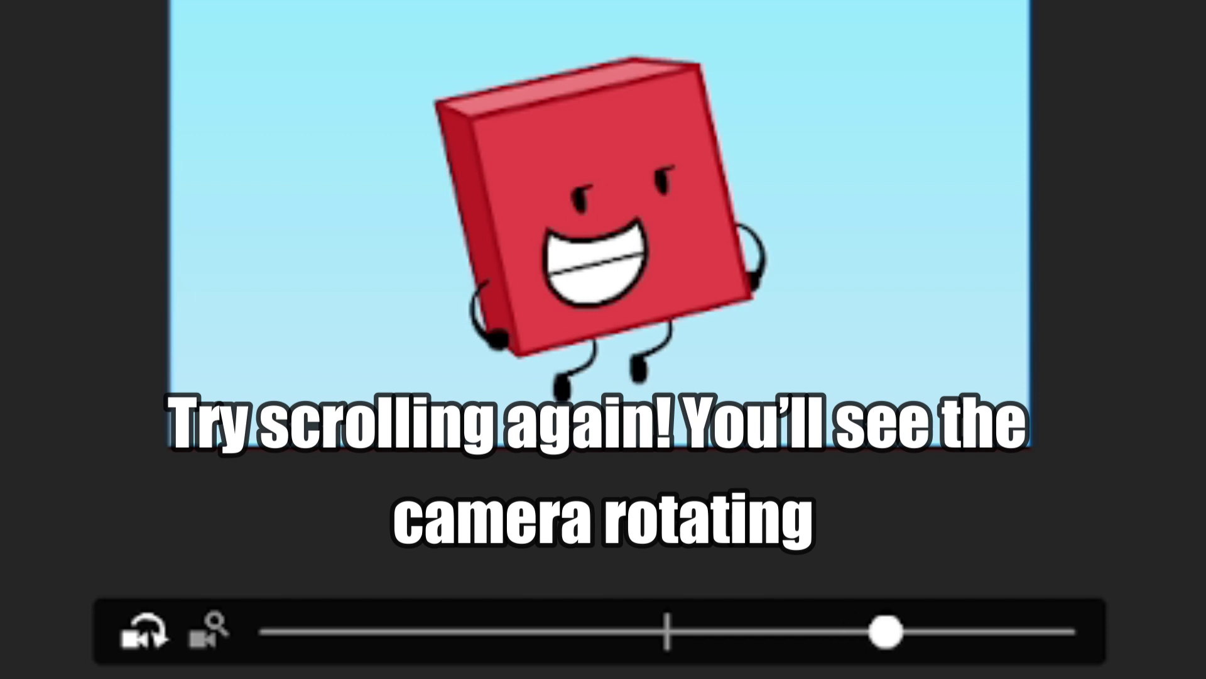
{"action": "scroll", "coordinate": [600, 220], "scroll_direction": "up", "scroll_amount": 5}
{"action": "scroll", "coordinate": [600, 220], "scroll_direction": "up", "scroll_amount": 5}
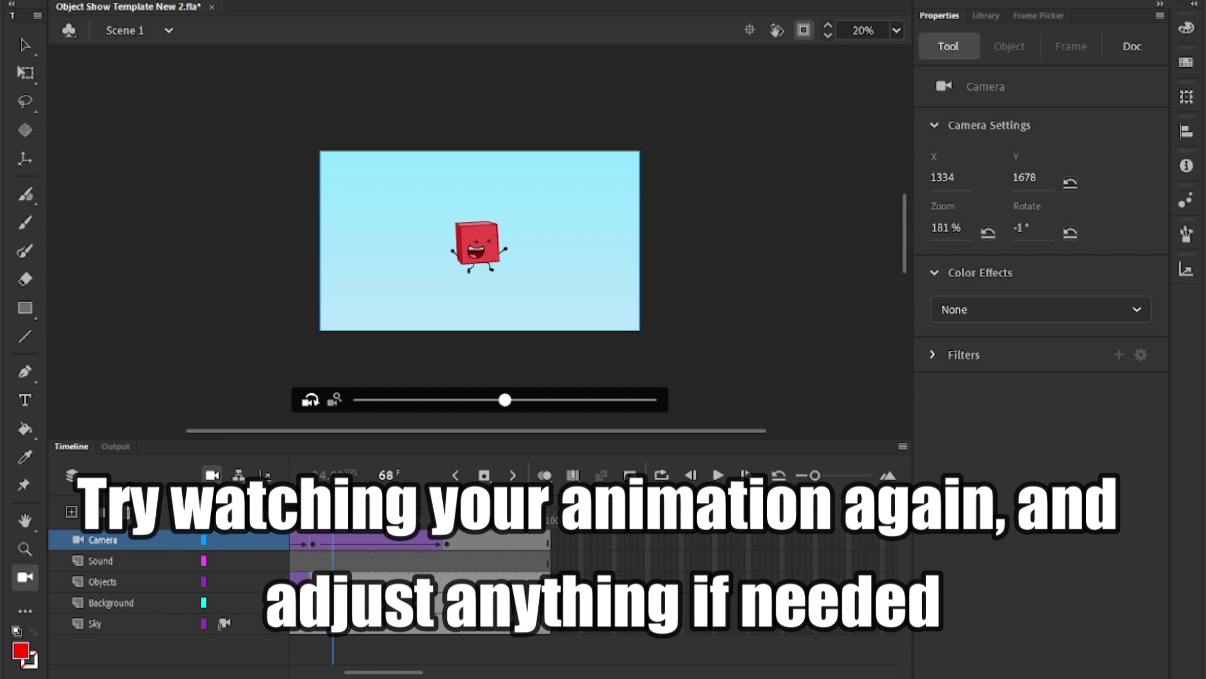
Play the scene, then tilt the camera further partway through the jump
{"action": "key", "text": "Return"}
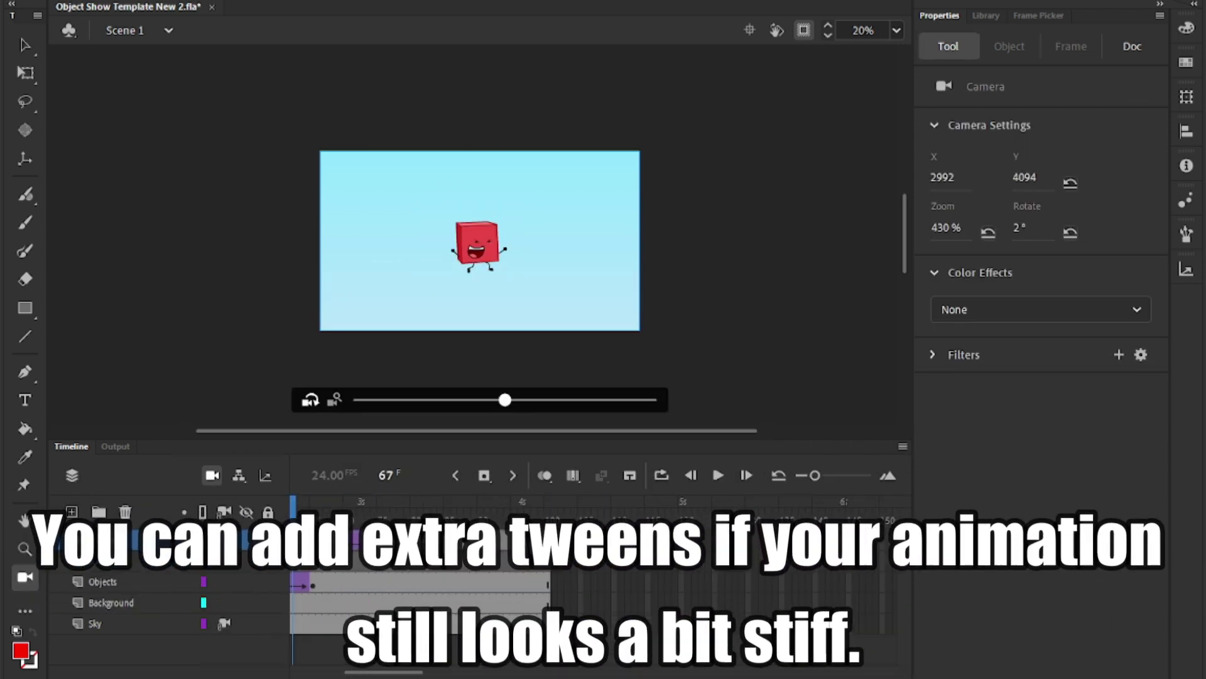
{"action": "left_click_drag", "start_coordinate": [505, 399], "coordinate": [546, 400]}
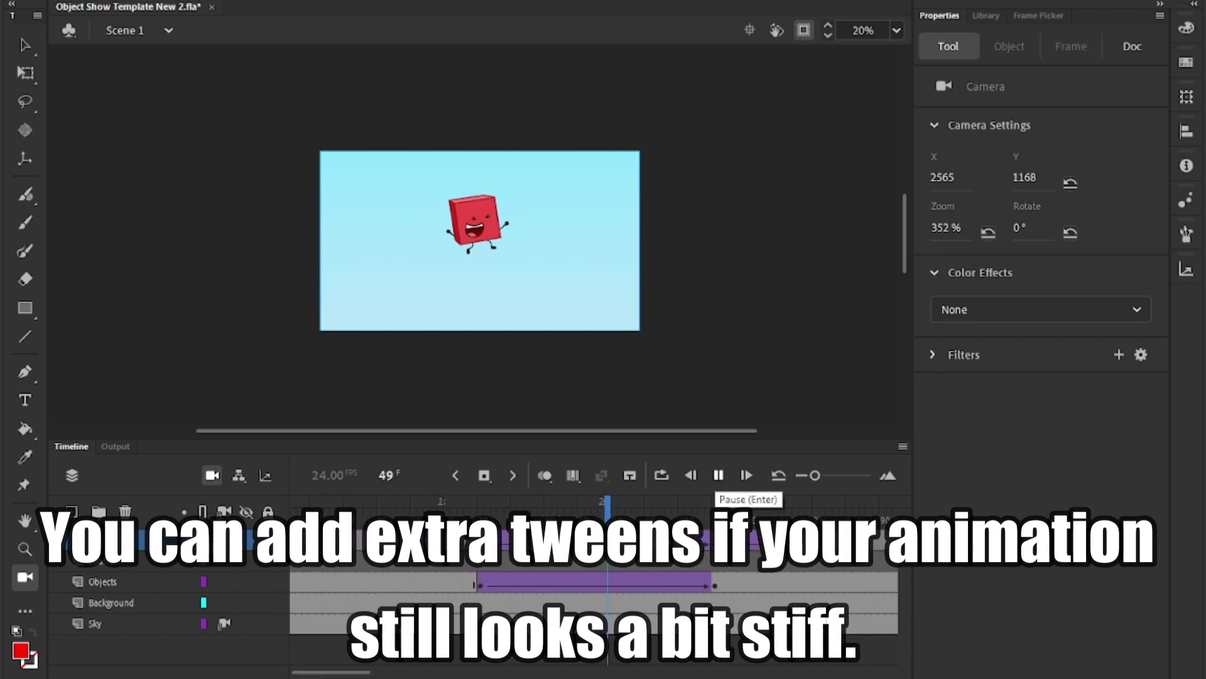